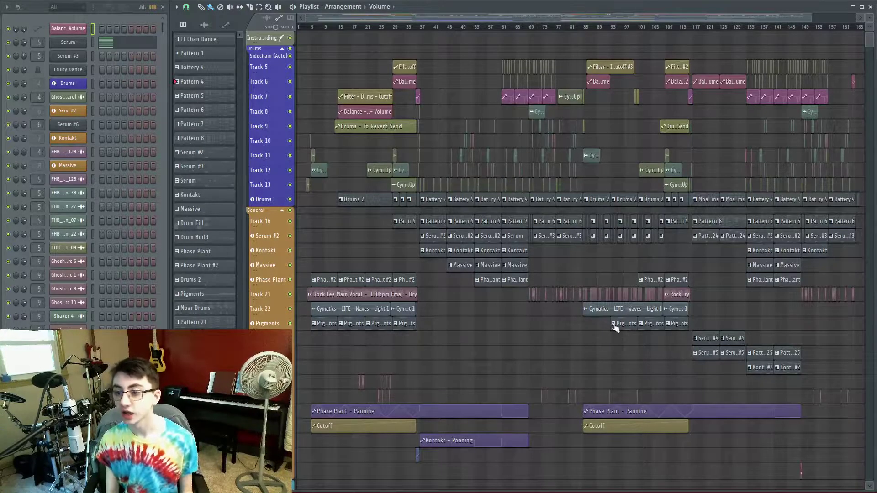
Step: Look over the full playlist arrangement, from the drum tracks down to the collapsed Effects, Note Effects, Dubstep and Automation groups
scroll(619, 318, down, 1)
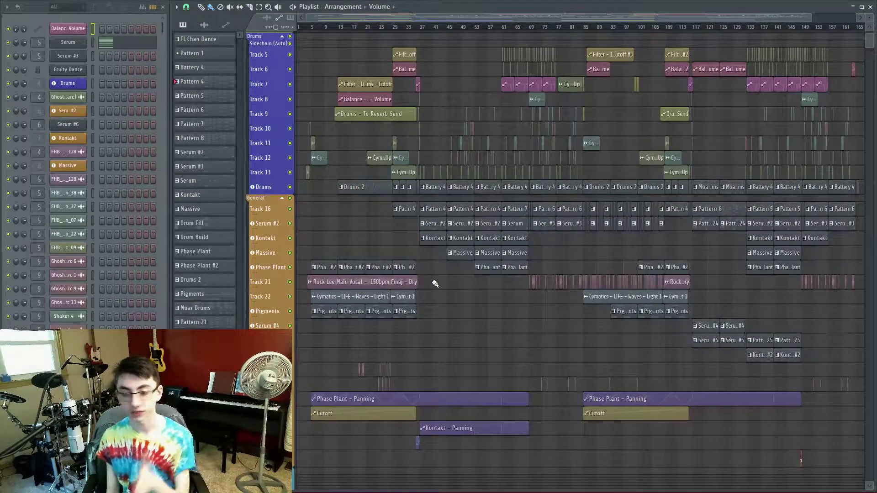
scroll(492, 347, up, 2)
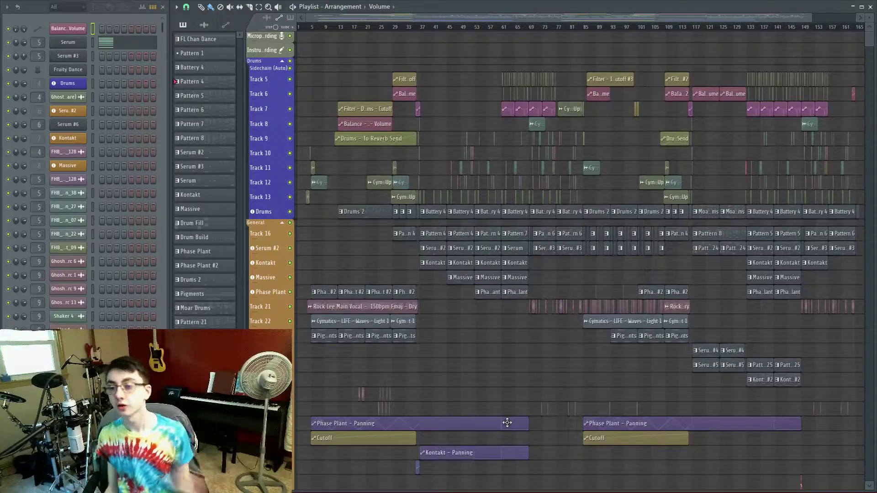
scroll(593, 384, down, 1)
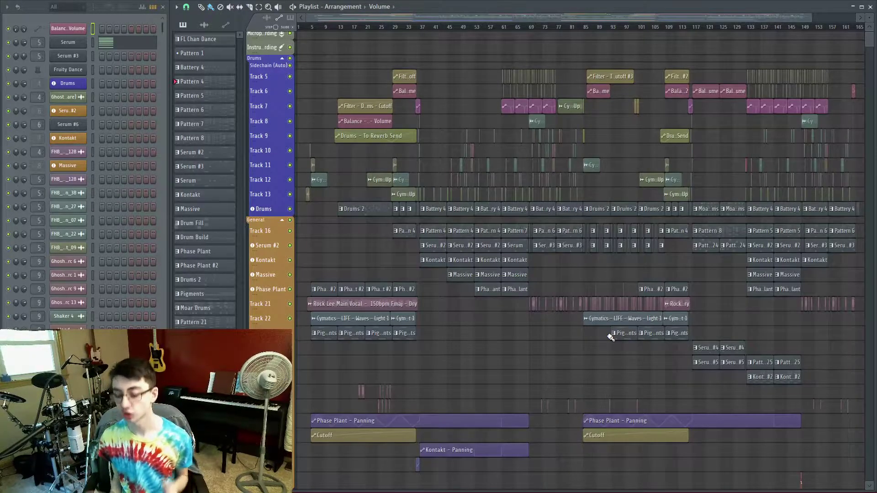
scroll(570, 327, down, 10)
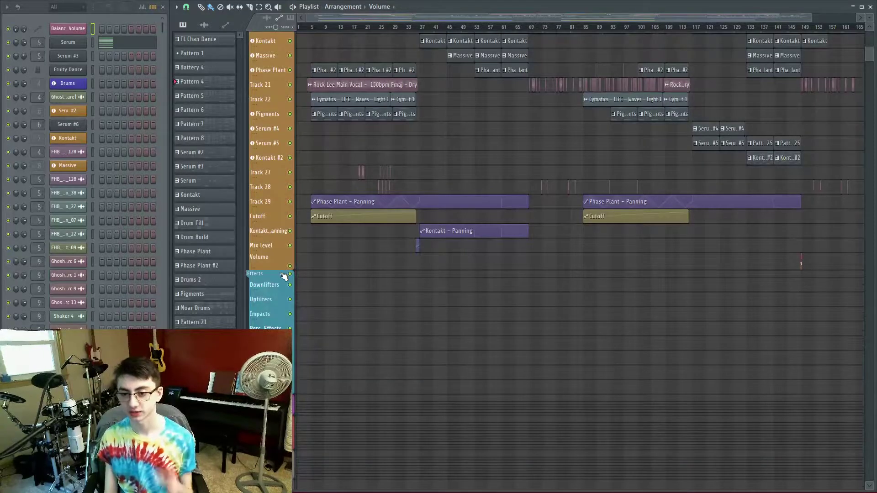
scroll(280, 320, down, 5)
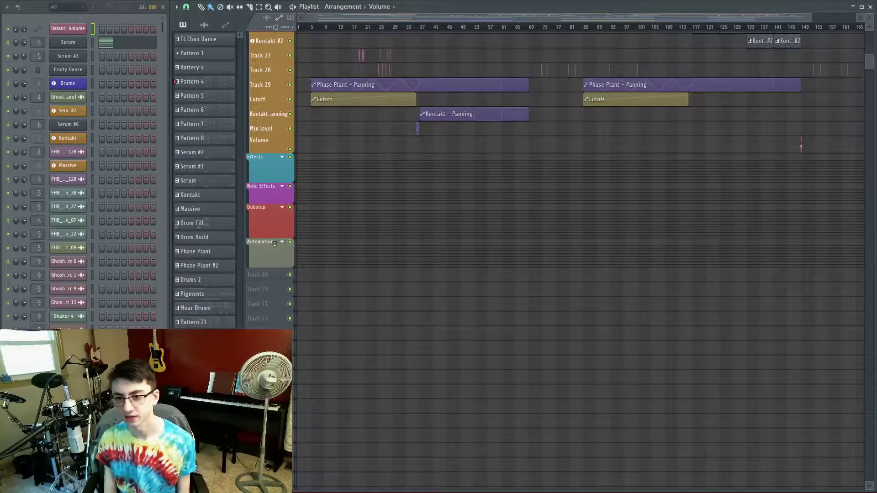
scroll(408, 186, up, 3)
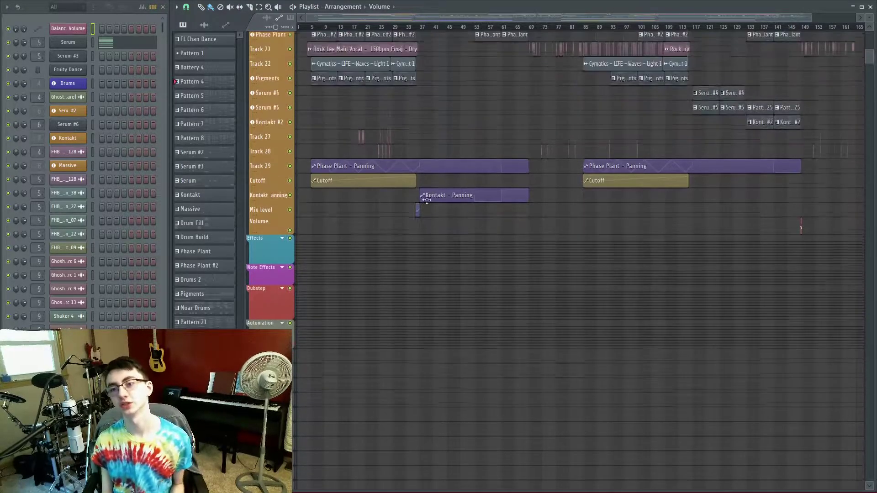
scroll(445, 256, up, 6)
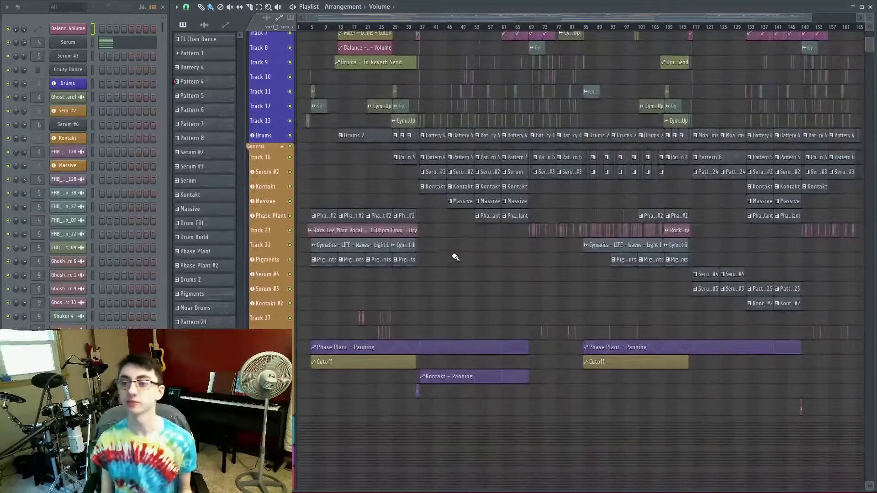
scroll(471, 255, up, 2)
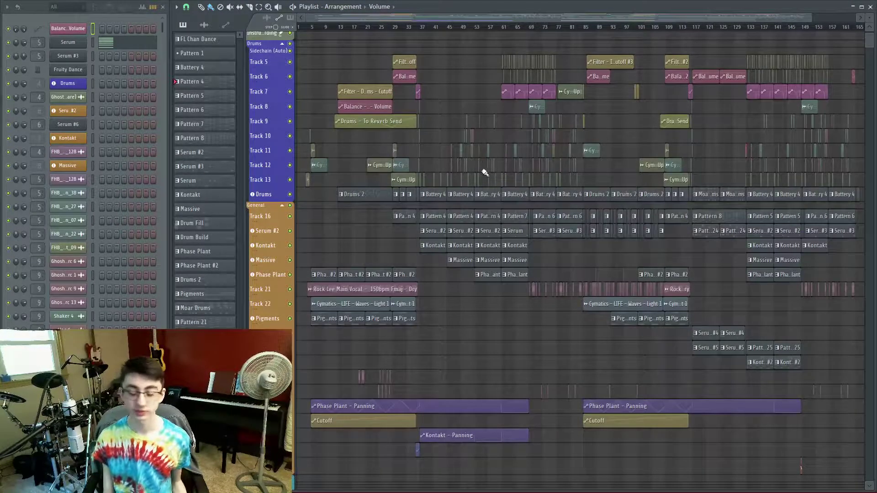
Step: Audition the opening of the Rock Lee Main Vocal clip on Track 21 in solo and stop playback
scroll(404, 284, up, 4)
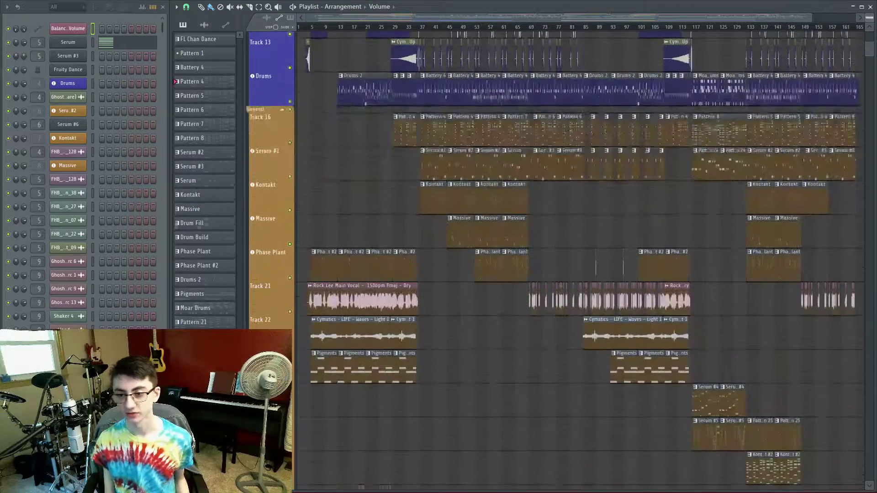
scroll(406, 284, up, 2)
drag(579, 223, 589, 221)
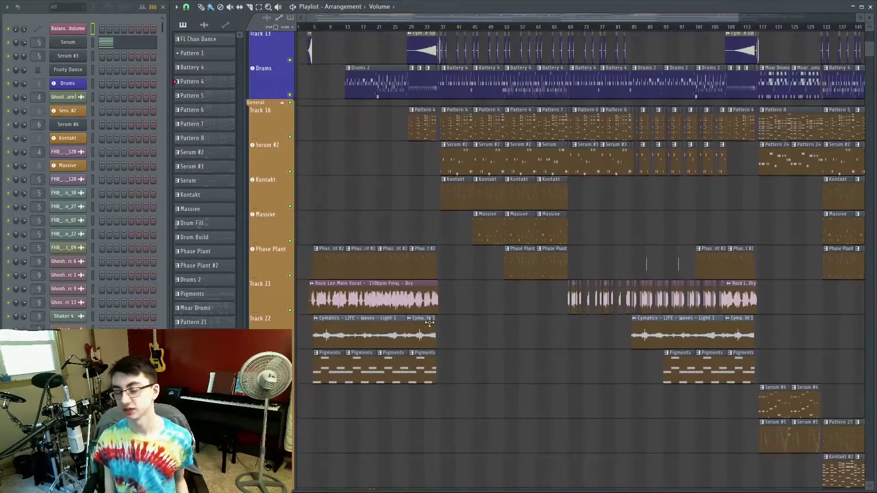
scroll(589, 221, up, 5)
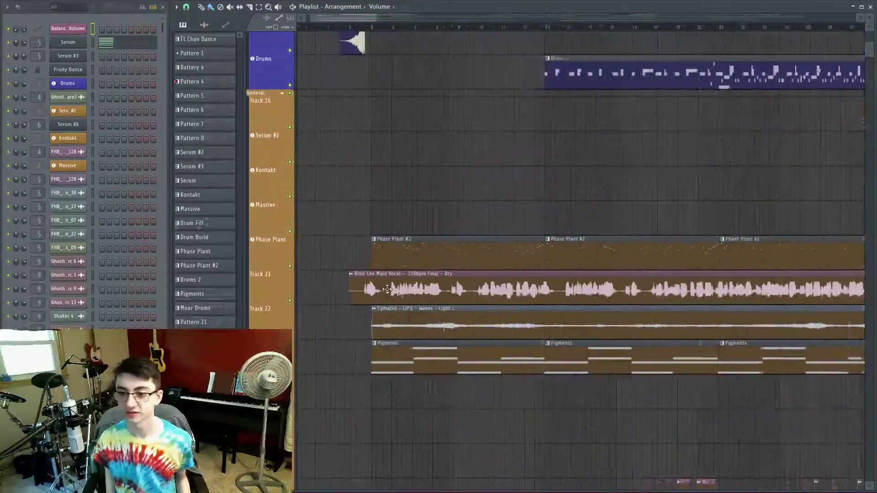
scroll(362, 289, up, 4)
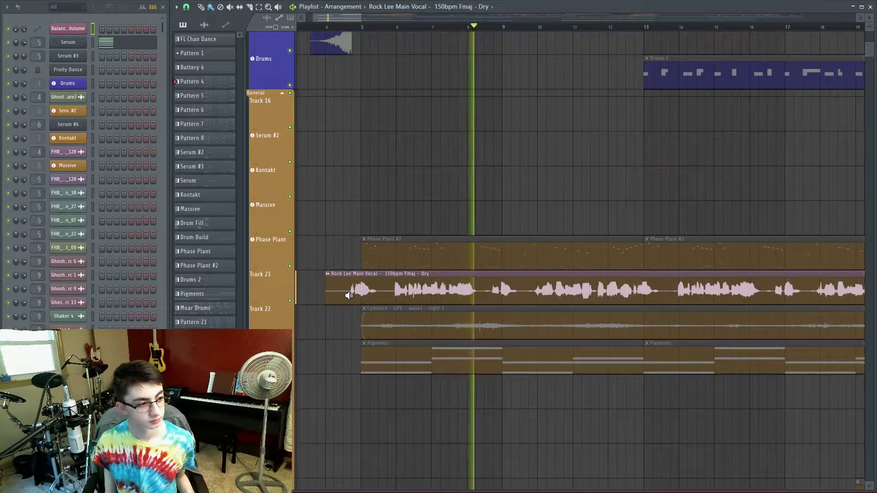
key(space)
Step: Examine the Rock Lee Main Vocal waveform and the clips layered around it across the intro bars
drag(542, 228, 564, 218)
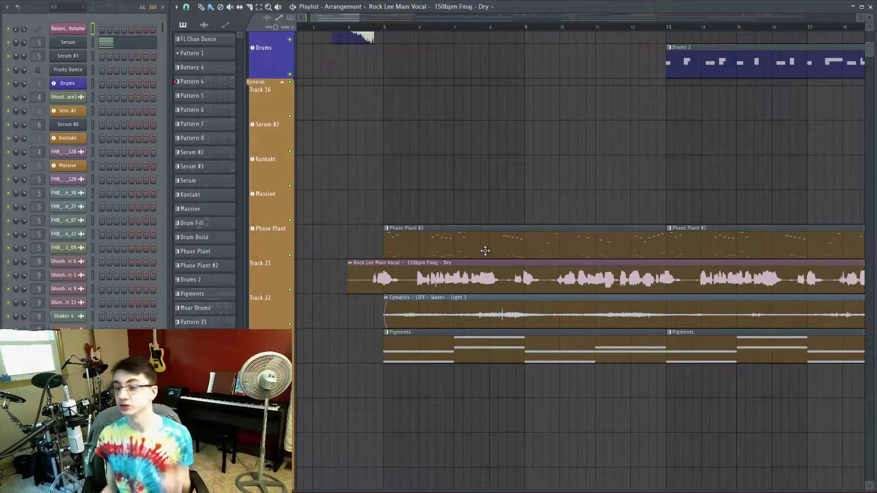
scroll(402, 240, down, 5)
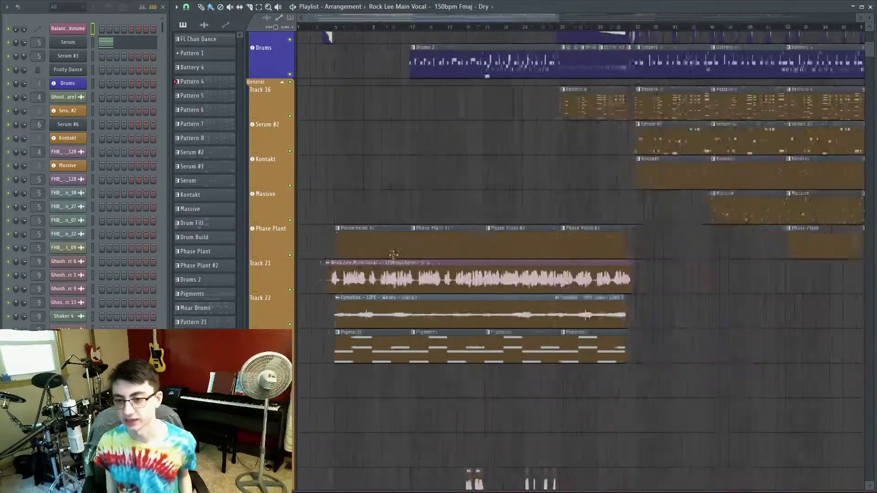
scroll(396, 252, up, 3)
drag(447, 308, 526, 338)
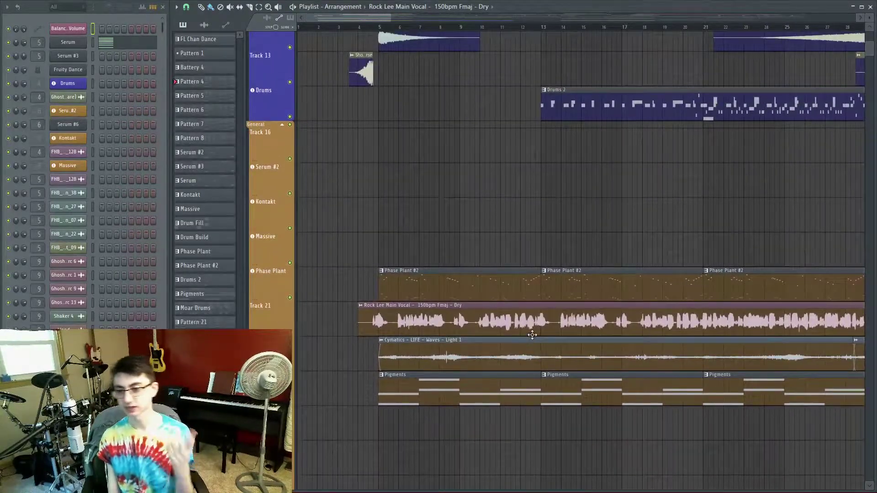
scroll(450, 315, up, 3)
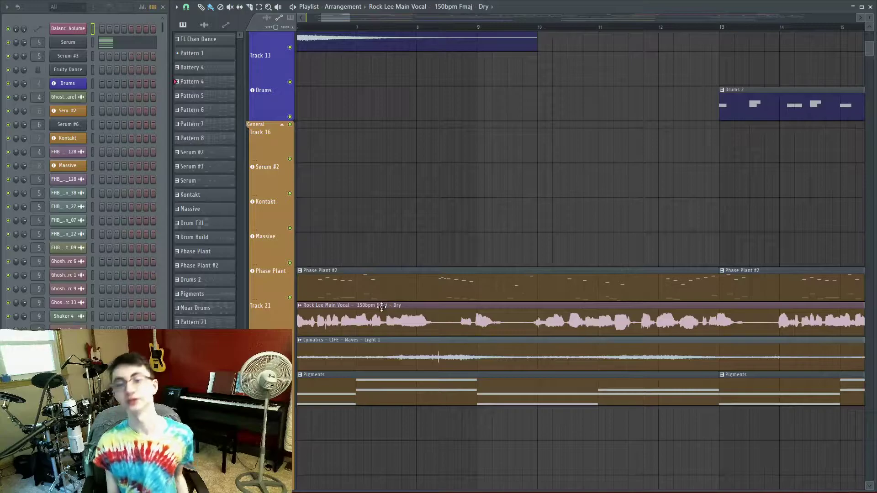
scroll(381, 308, down, 3)
scroll(381, 313, up, 4)
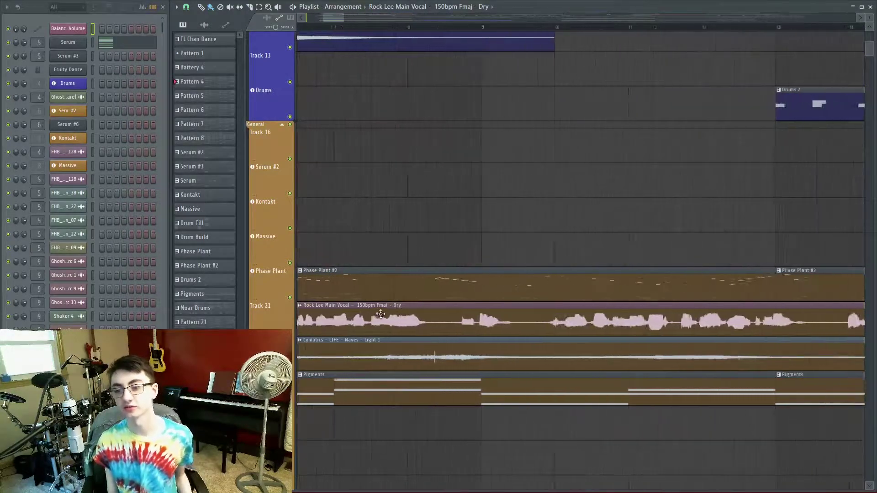
scroll(381, 315, up, 3)
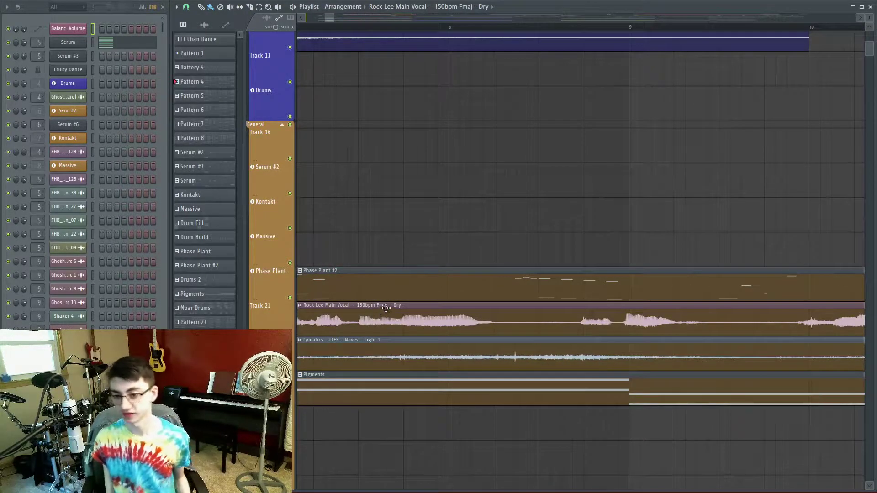
scroll(386, 308, down, 8)
scroll(372, 338, up, 6)
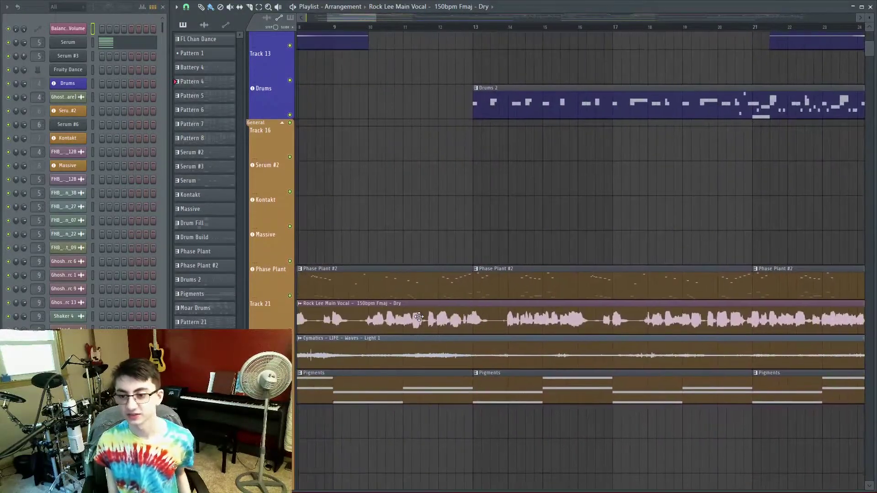
Step: Pick the Rock Lee Main Vocal clip as the current source and audition its beginning in solo
click(491, 303)
scroll(491, 311, up, 3)
scroll(489, 333, up, 2)
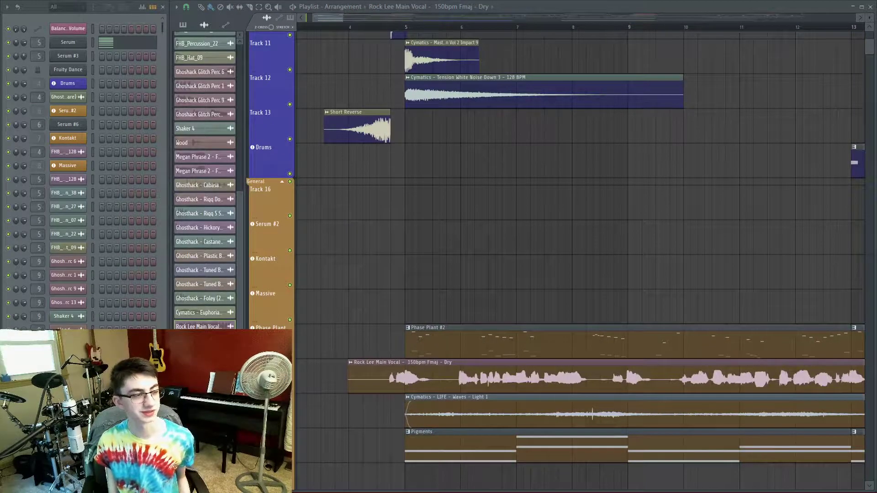
click(689, 339)
scroll(683, 336, down, 5)
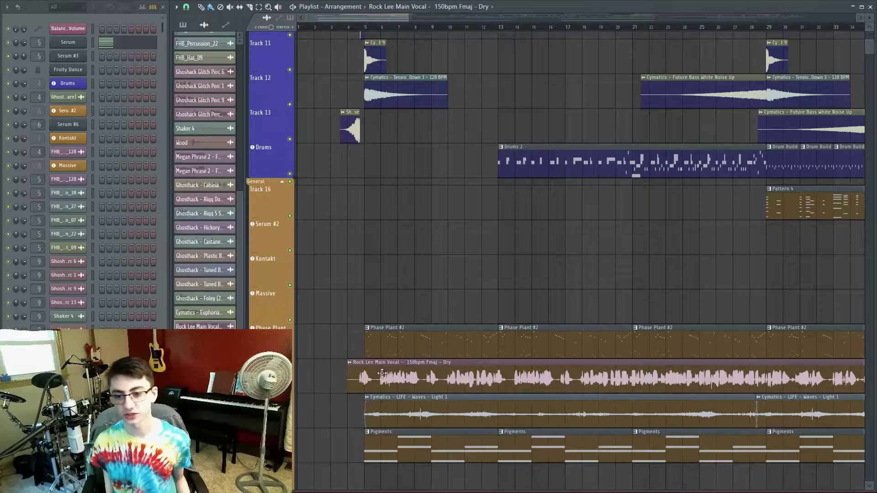
alt+right_click(355, 376)
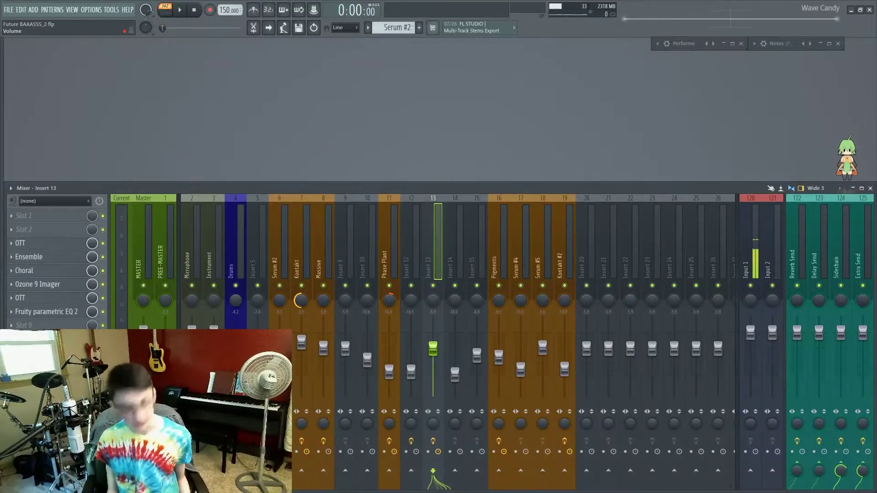
Step: Switch to song mode and play mixer insert 13 to hear its effects chain, ending with playback stopped
right_click(437, 452)
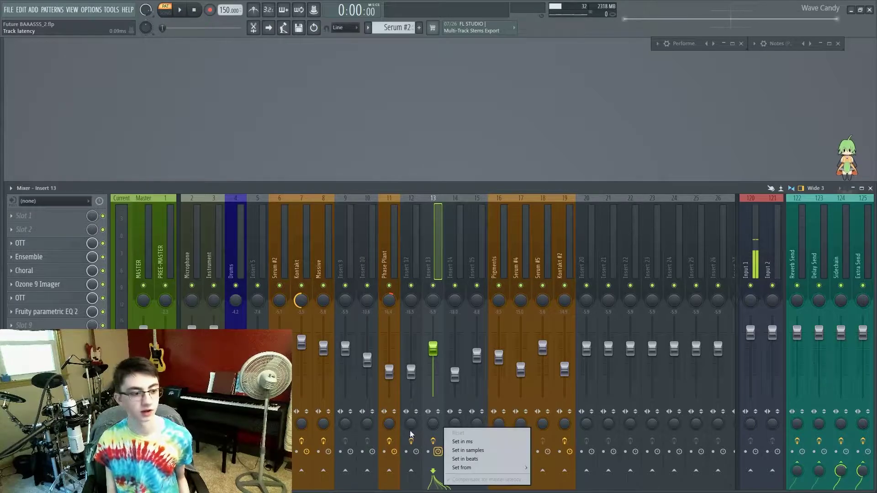
click(407, 435)
key(l)
key(space)
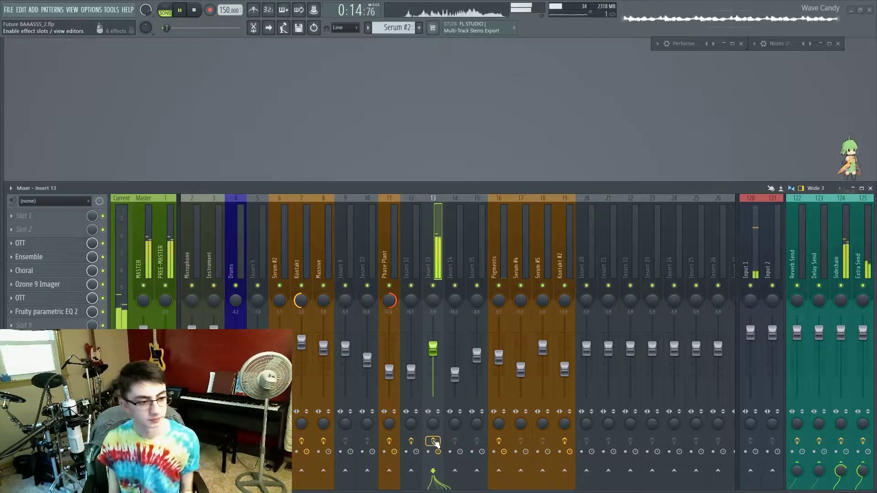
key(space)
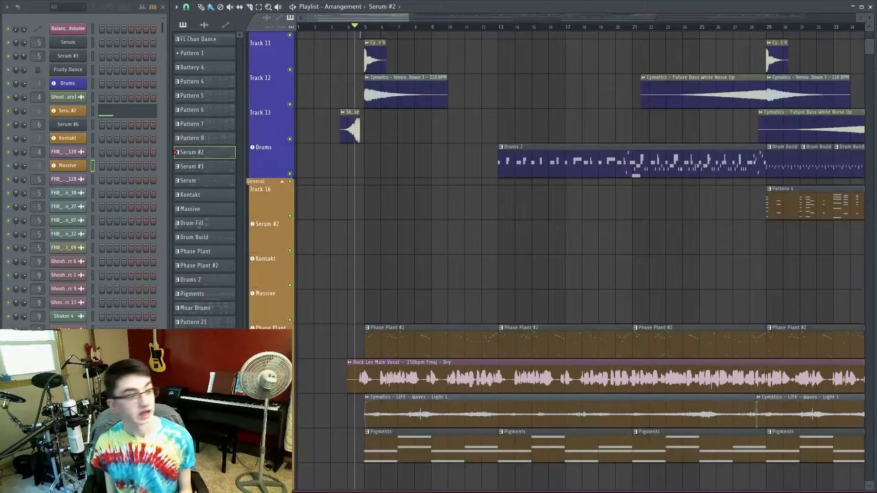
Step: Audition the third Phase Plant #2 clip in solo, from bar 21 and again from its middle
scroll(498, 414, down, 4)
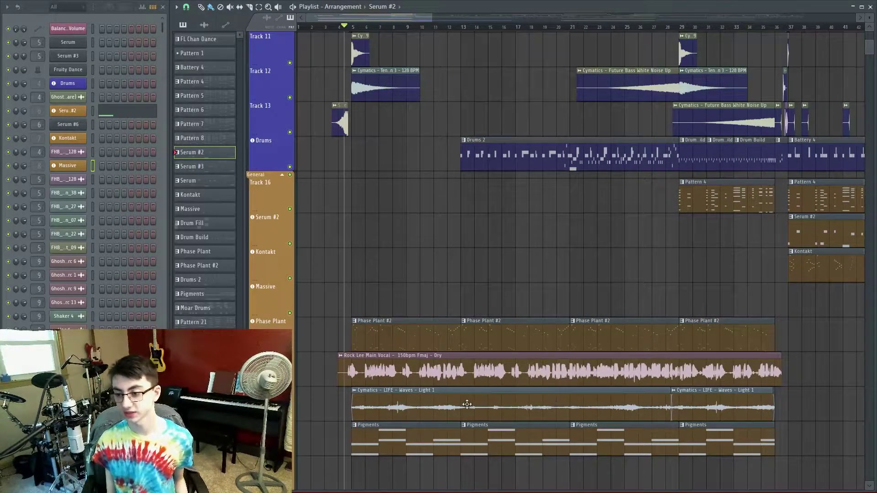
scroll(374, 395, up, 4)
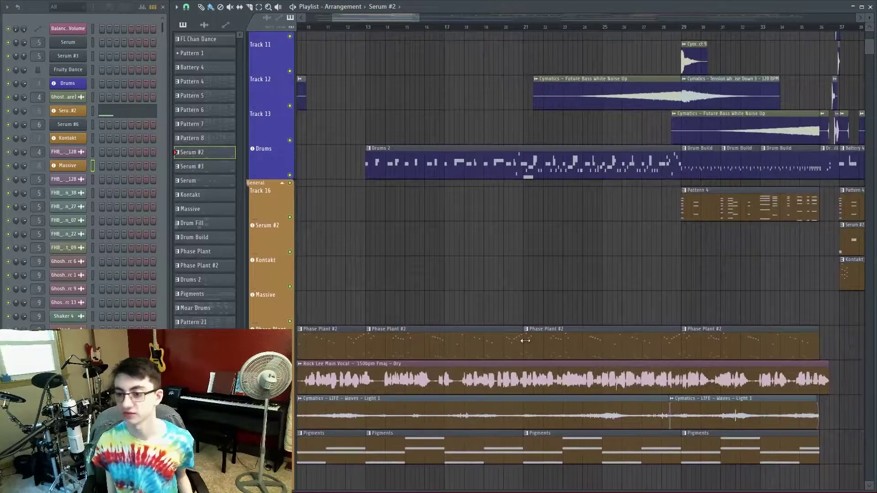
alt+right_click(528, 341)
alt+right_click(617, 346)
alt+right_click(628, 345)
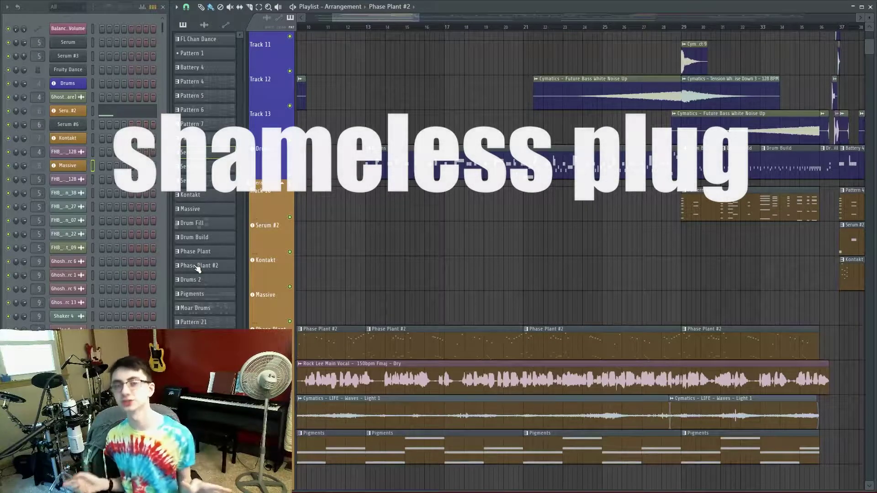
Step: Audition the last Phase Plant #2 clip before the drop in solo from about bar 33
scroll(675, 417, up, 3)
scroll(724, 376, down, 4)
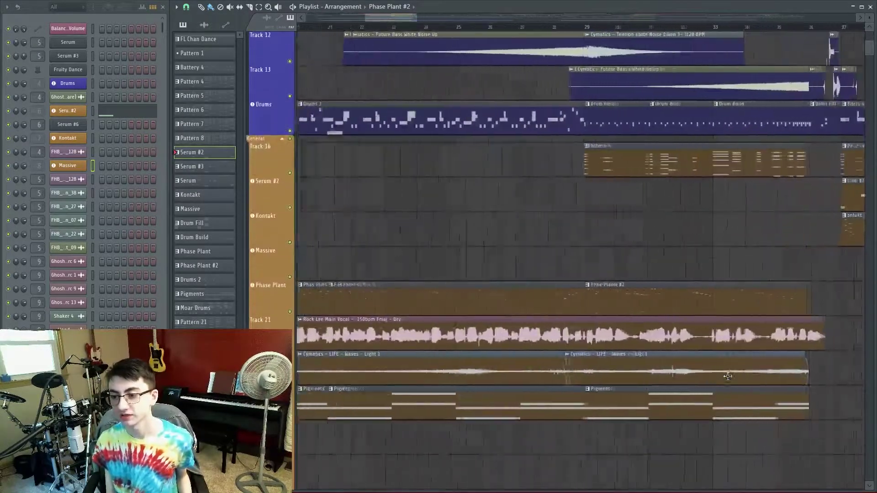
scroll(691, 362, up, 2)
drag(691, 363, 631, 372)
alt+right_click(609, 301)
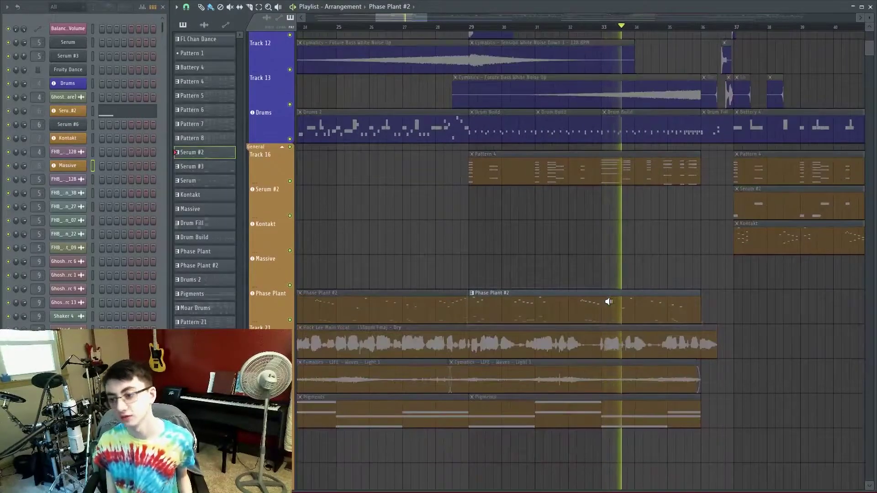
Step: Audition the Drums 2 clip in solo at its start, near its end and at about bar 17
scroll(613, 290, down, 4)
scroll(551, 283, up, 3)
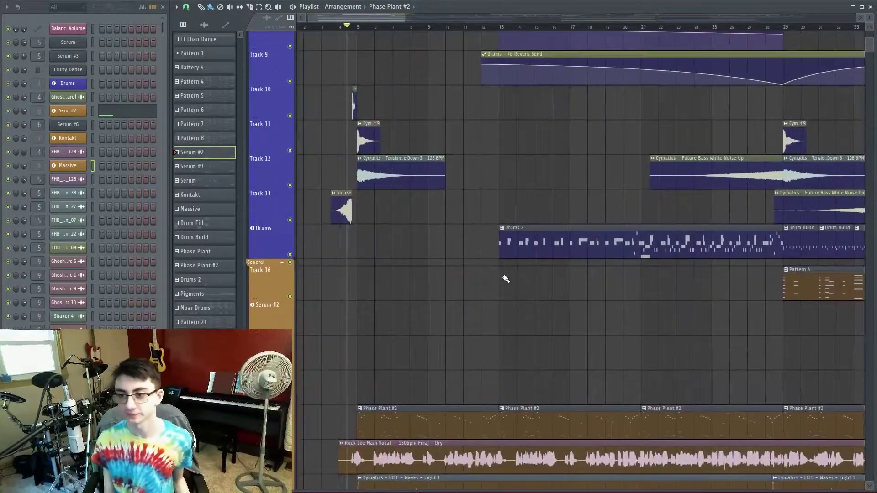
alt+right_click(497, 250)
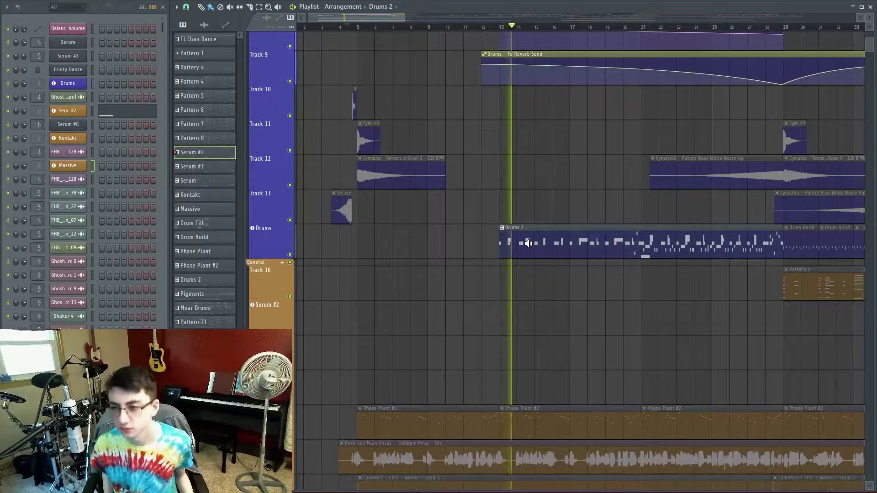
scroll(593, 333, up, 4)
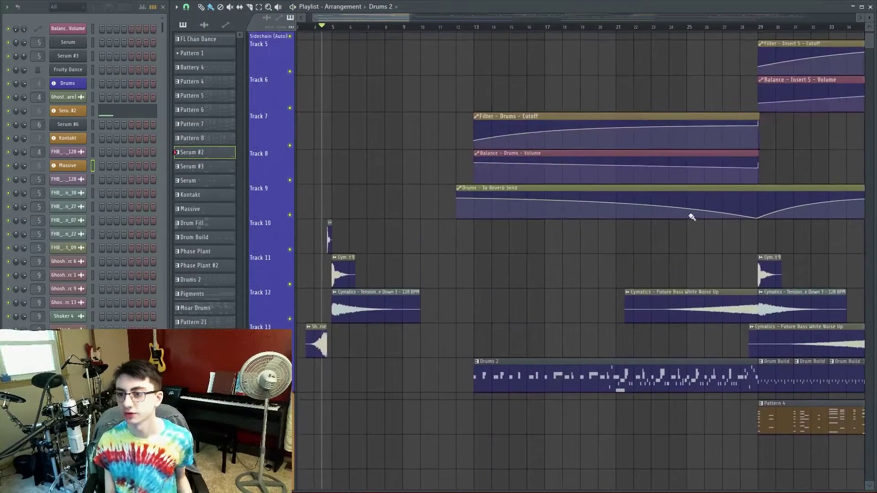
drag(819, 373, 739, 362)
alt+right_click(655, 365)
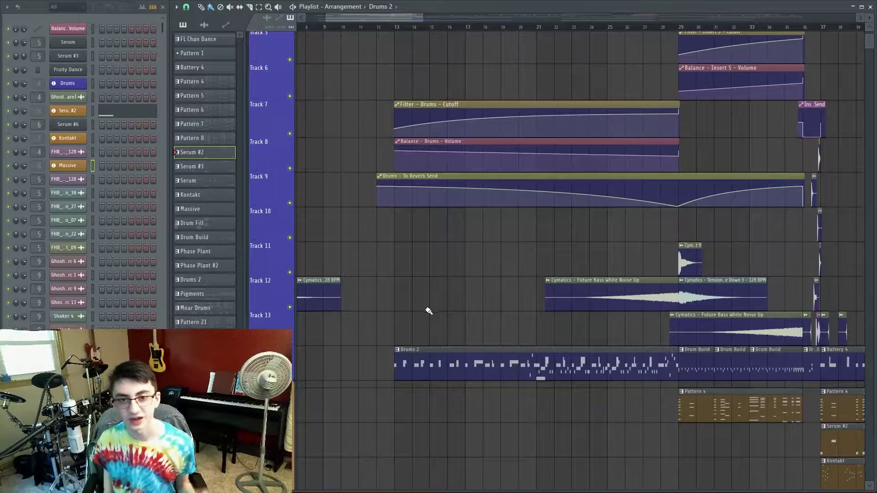
alt+right_click(477, 369)
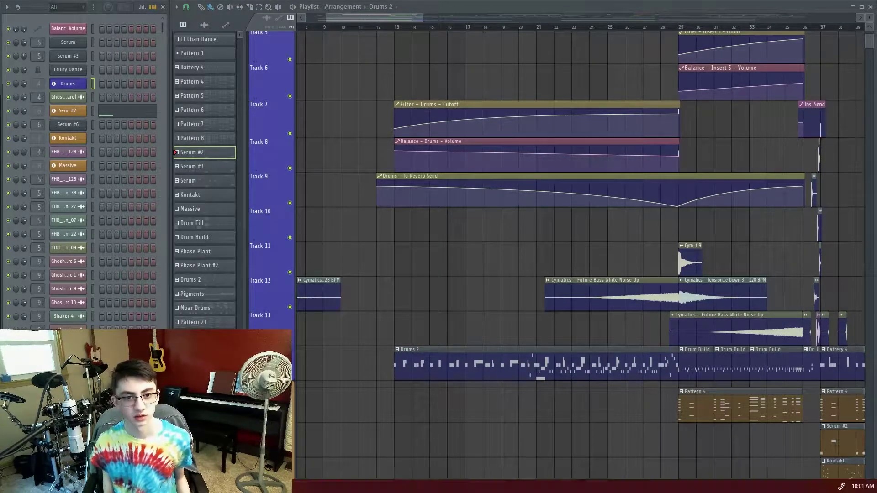
Step: Inspect the Drums channel's Battery kit and set the playback position just before bar 29
click(67, 83)
drag(253, 95, 487, 105)
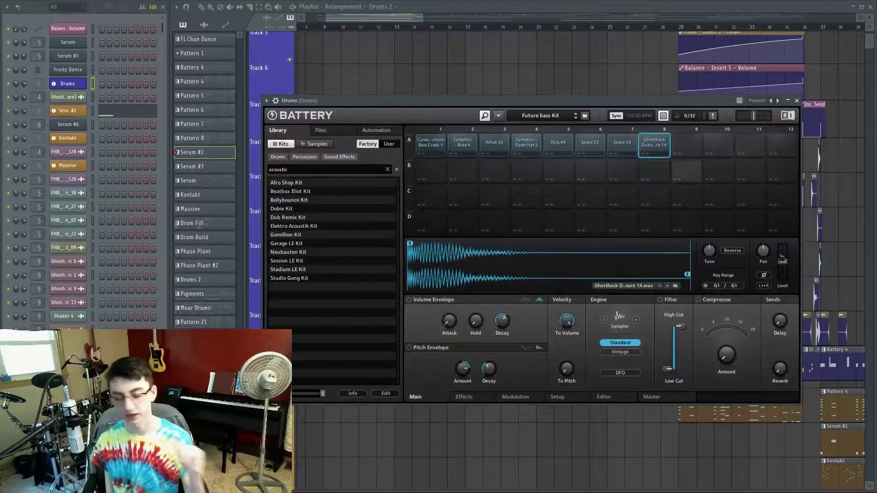
click(676, 28)
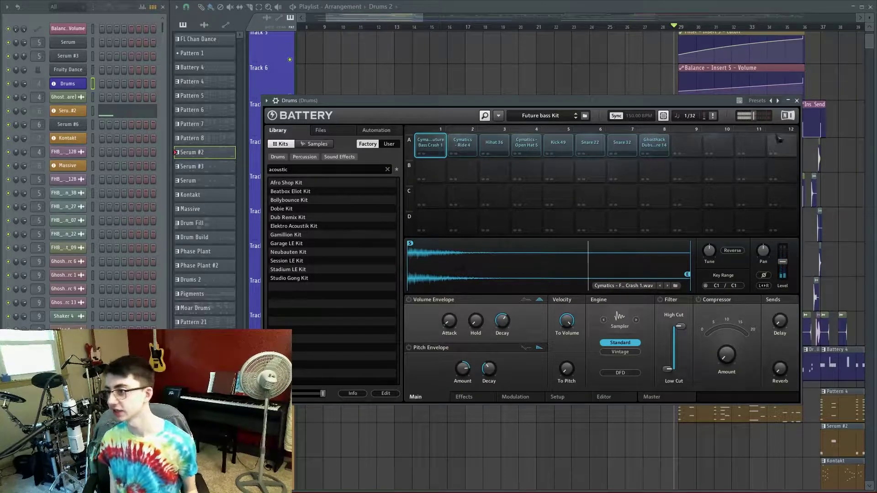
click(797, 100)
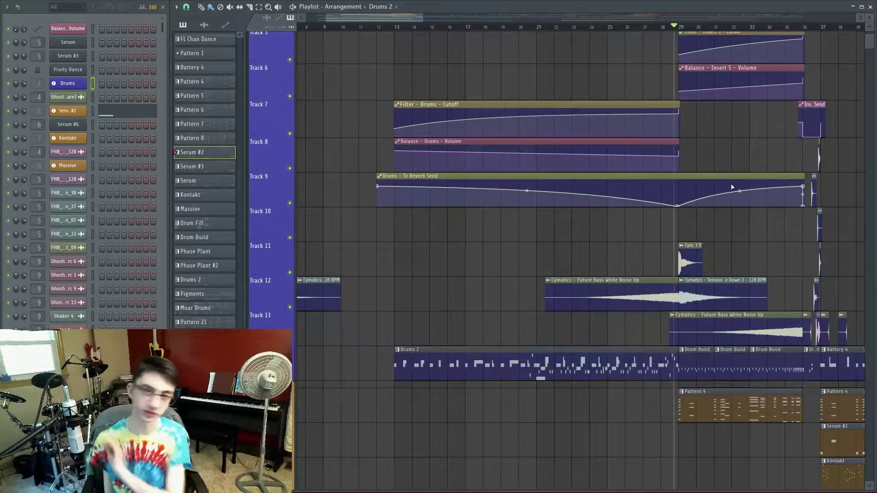
Step: Look over the arrangement's instrument, vocal and automation tracks down to the vocal chops on Tracks 27 and 28
scroll(640, 228, down, 5)
scroll(606, 264, up, 3)
scroll(487, 264, down, 5)
scroll(472, 228, down, 5)
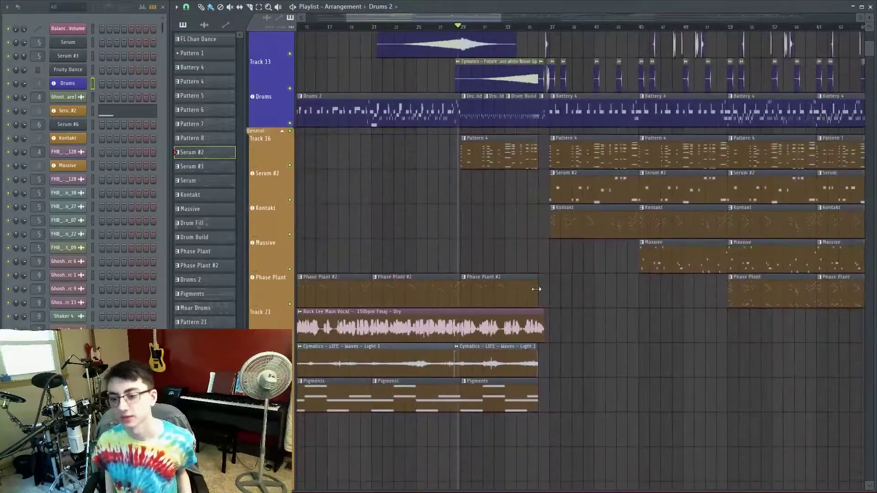
scroll(506, 304, up, 3)
scroll(580, 245, down, 4)
scroll(581, 245, up, 2)
scroll(622, 317, down, 4)
scroll(666, 289, up, 2)
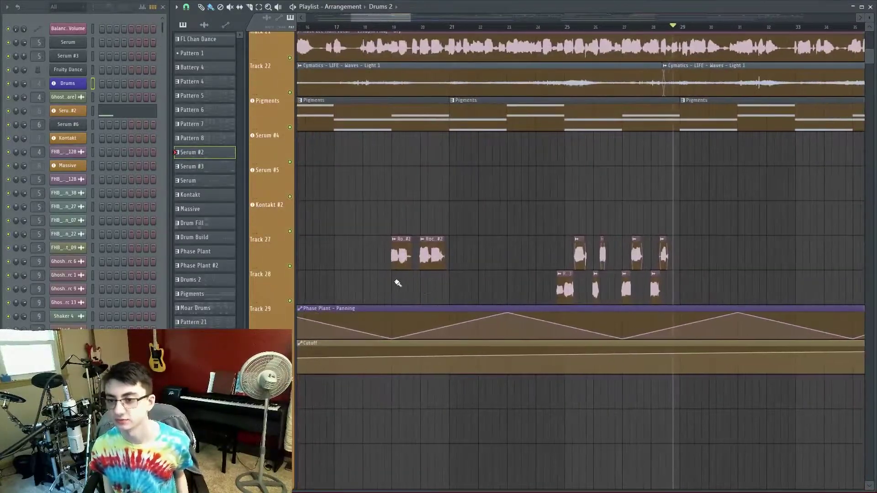
scroll(393, 274, up, 2)
scroll(506, 253, down, 1)
scroll(505, 253, up, 2)
scroll(474, 261, up, 4)
scroll(490, 272, up, 4)
Step: Audition the main Rock Lee vocal in solo at about bar 19, followed by its Dry #2 copy on Track 27
click(451, 303)
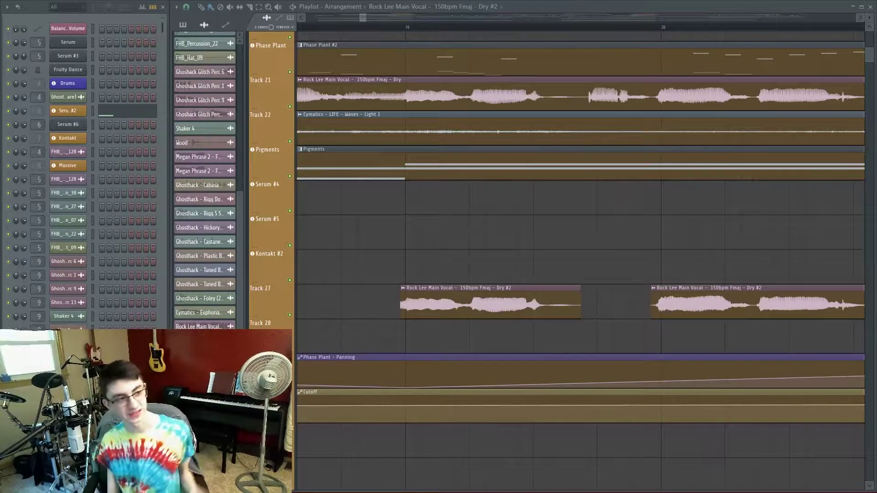
scroll(454, 140, up, 2)
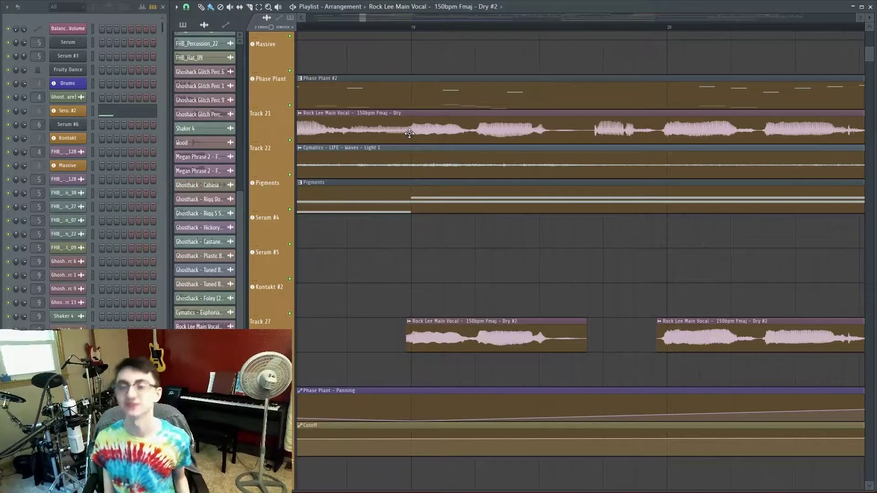
scroll(409, 133, up, 3)
alt+right_click(409, 127)
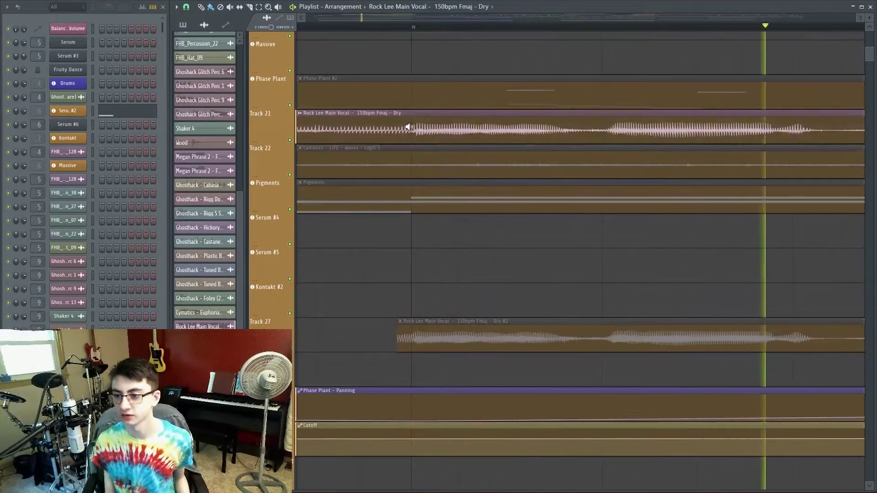
alt+right_click(423, 333)
scroll(424, 333, down, 2)
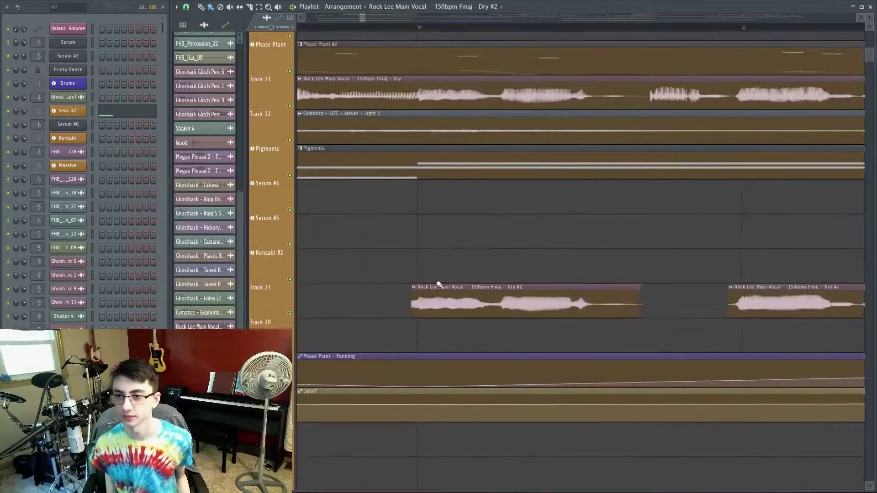
Step: Audition the vocal phrases from bar 19, and play a time selection over the second Dry #2 clip at bar 20
drag(417, 27, 622, 55)
alt+right_click(600, 93)
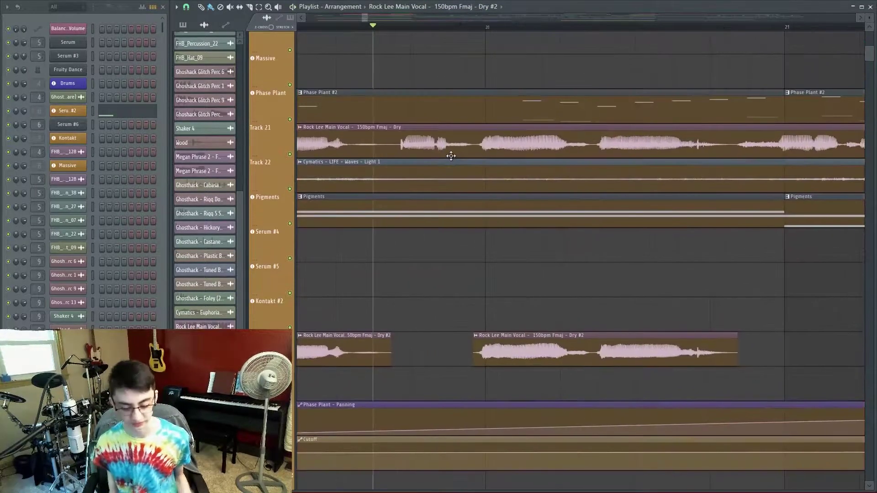
drag(484, 27, 720, 40)
key(space)
key(space)
Step: Clear the time selection and set the playback position to about bar 24.5, just before the next group of vocal chops
scroll(770, 90, down, 4)
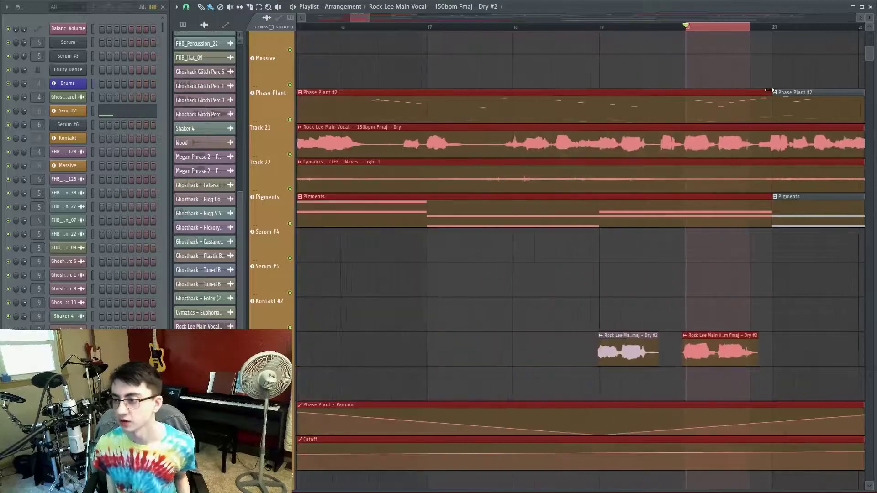
scroll(769, 90, down, 4)
scroll(565, 88, right, 5)
click(452, 29)
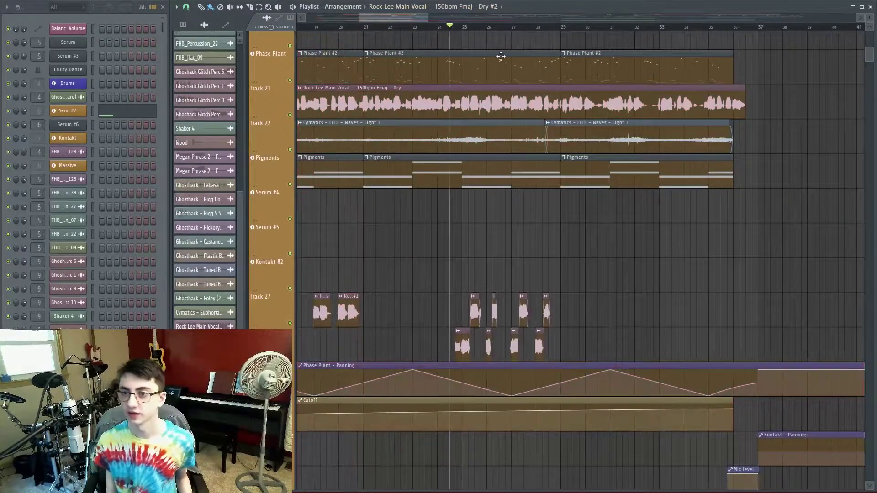
Step: Review the sampler settings of the Rock Lee Dry #3 and Dry #4 vocal chops, including their time-stretching pitch
scroll(493, 64, up, 5)
click(770, 345)
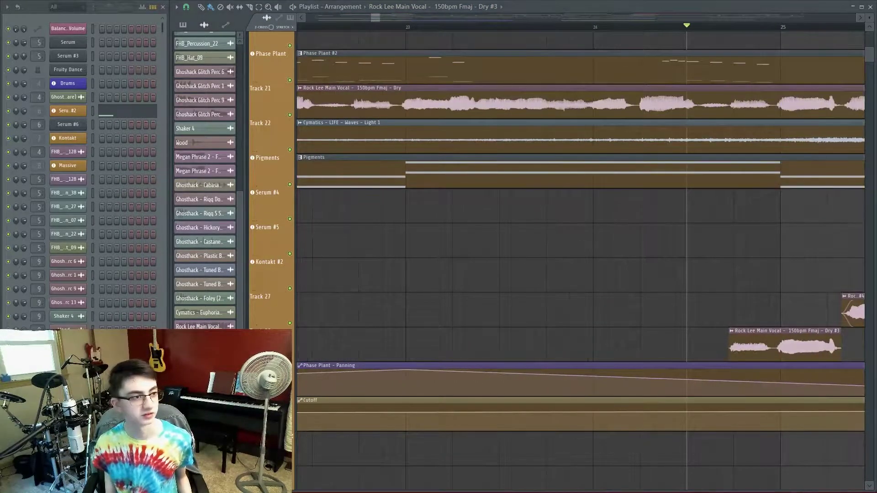
double_click(772, 345)
drag(773, 262, 446, 245)
double_click(478, 310)
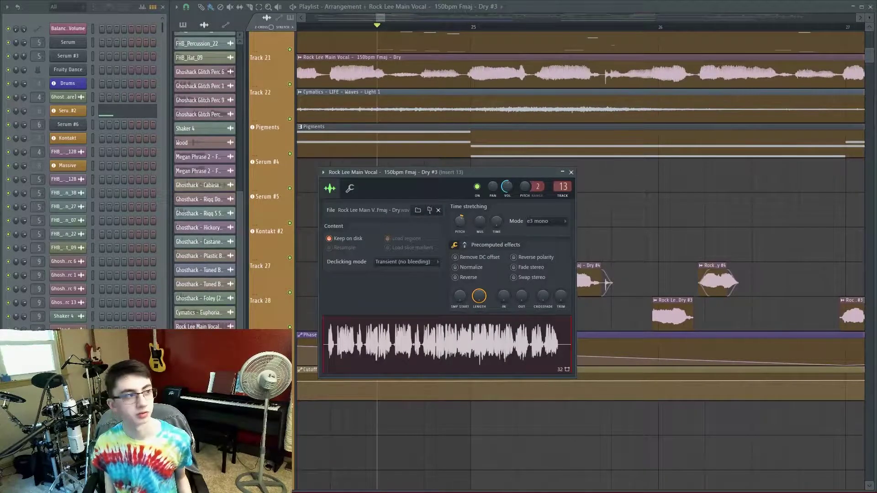
click(570, 172)
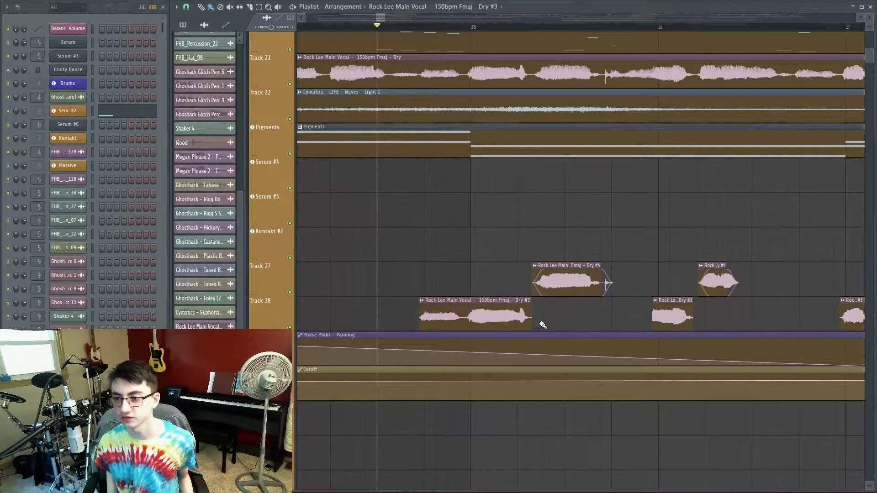
double_click(568, 280)
drag(402, 154, 406, 148)
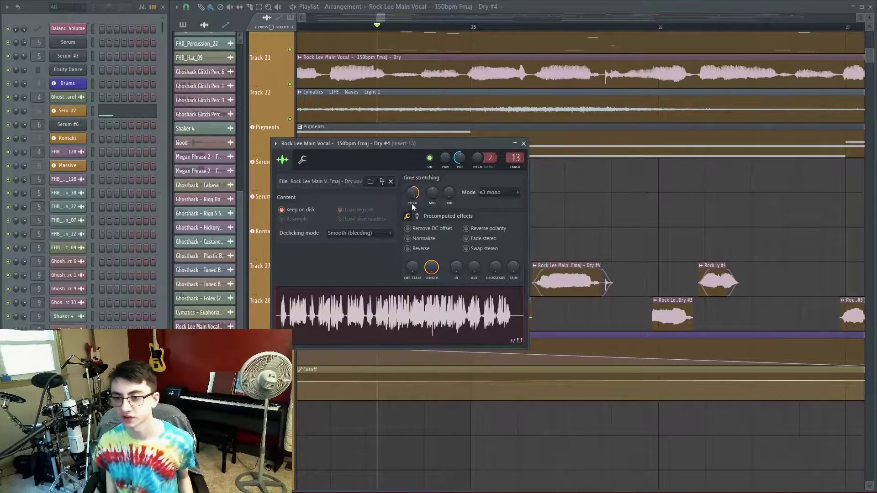
click(523, 143)
Step: Play the Dry #3 and Dry #4 vocal chops in context from about bar 24.5, ending with playback stopped
scroll(516, 153, down, 2)
key(space)
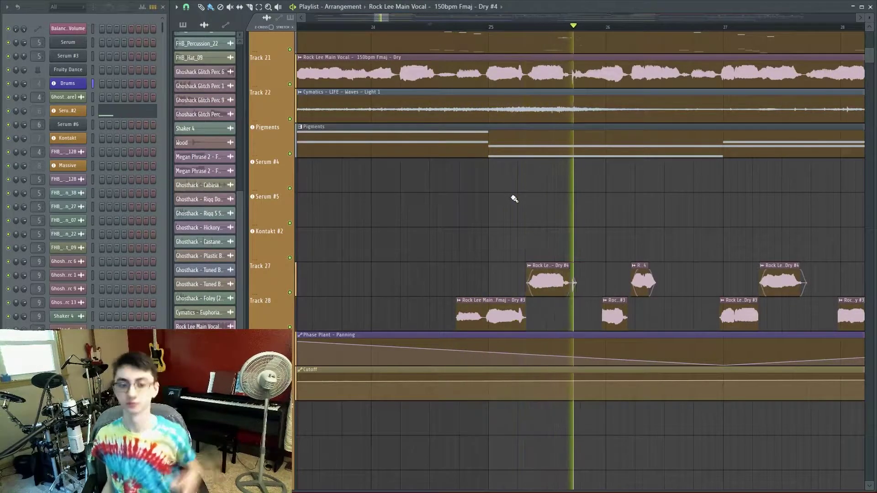
scroll(528, 241, down, 3)
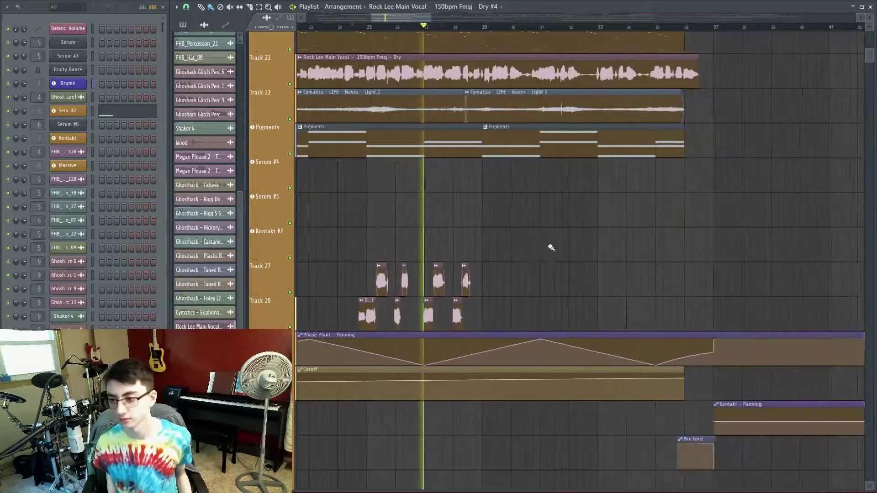
scroll(483, 306, up, 2)
key(space)
Step: Examine the transition from the build into the drop and the drop's drum, chord, bass and Kontakt clips from bar 37
scroll(484, 308, down, 1)
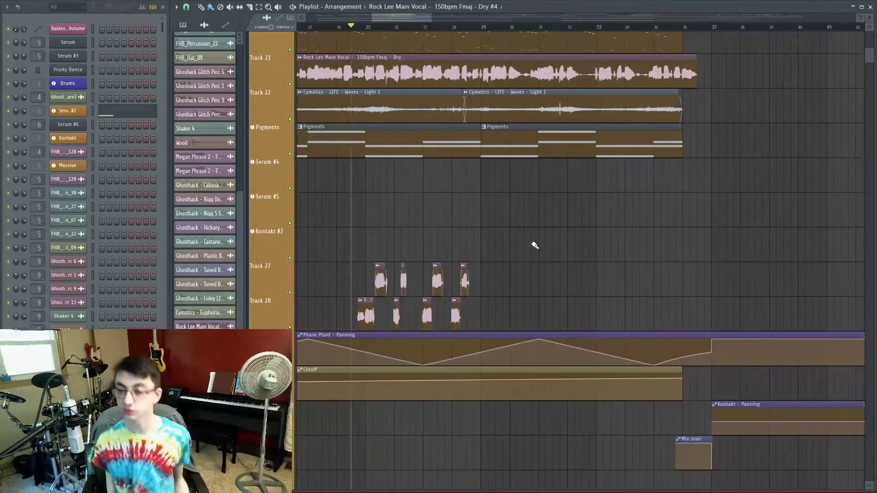
scroll(505, 238, up, 2)
scroll(579, 327, up, 5)
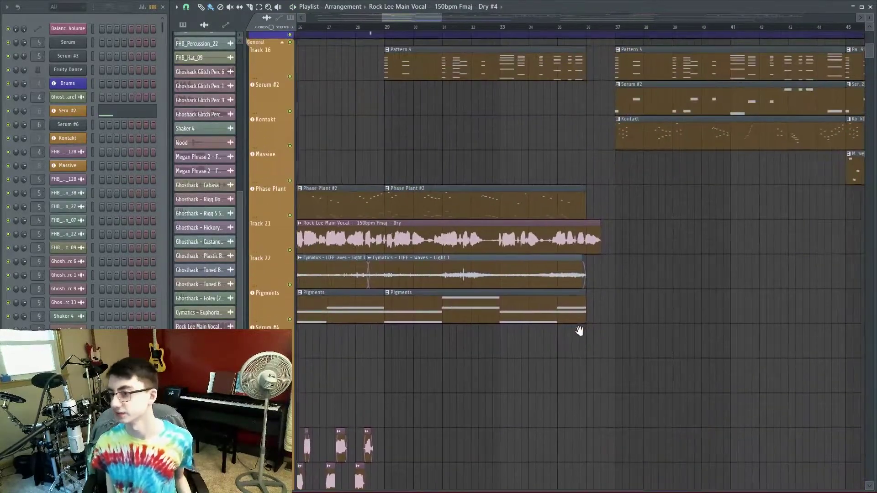
scroll(525, 29, up, 2)
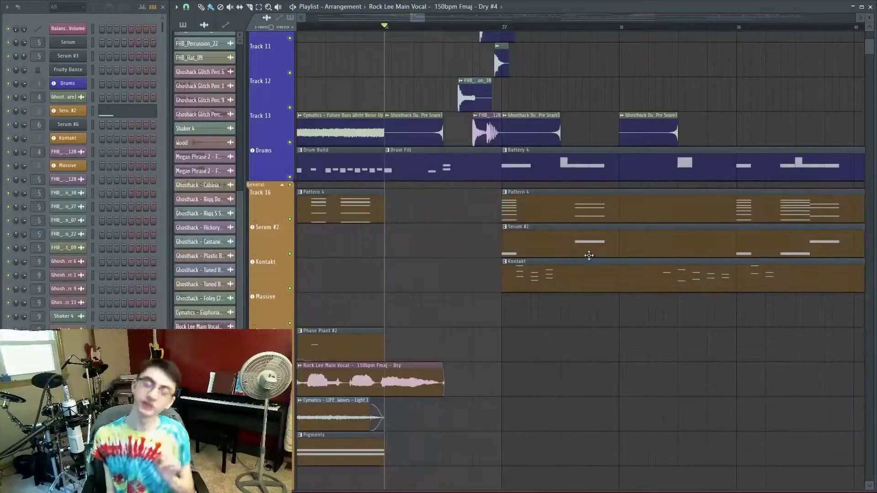
scroll(426, 276, right, 3)
scroll(426, 275, down, 2)
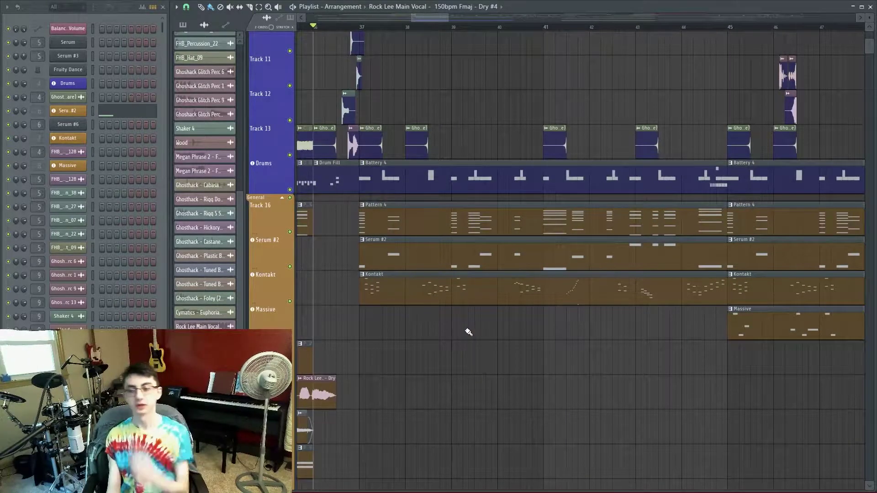
scroll(382, 317, up, 1)
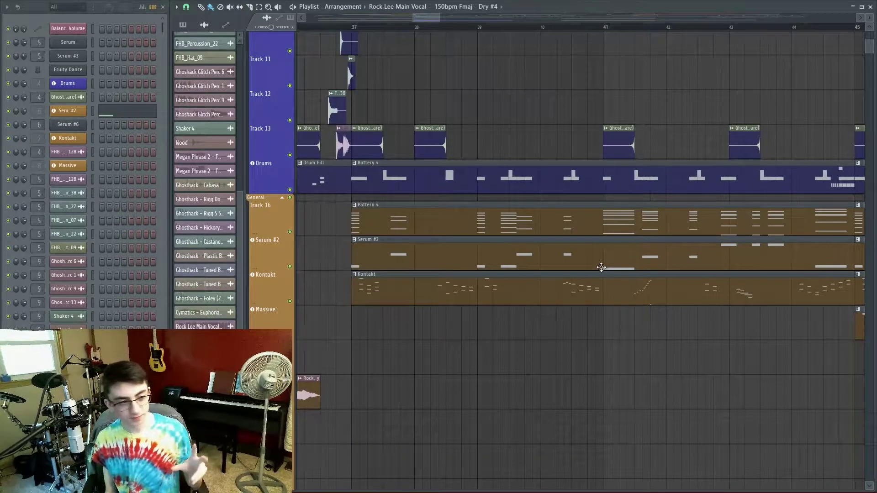
Step: Open Pattern 4's Serum chords in the piano roll from the drop and stop playback
click(380, 252)
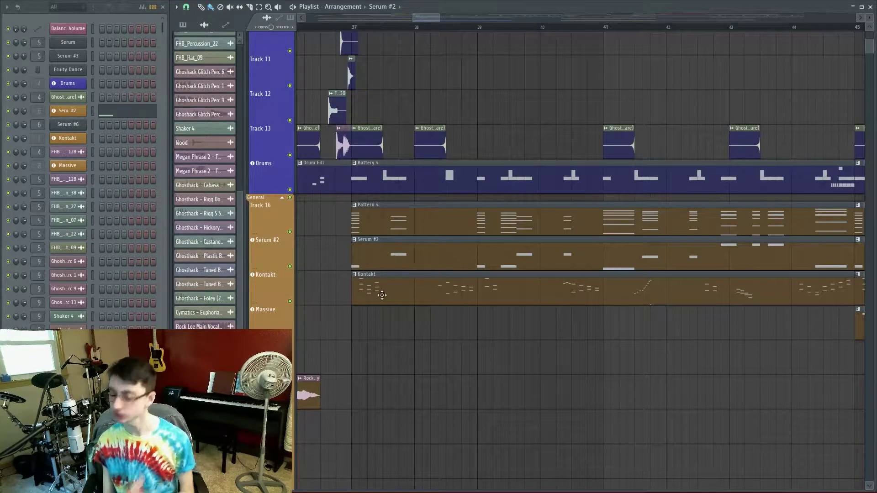
click(394, 221)
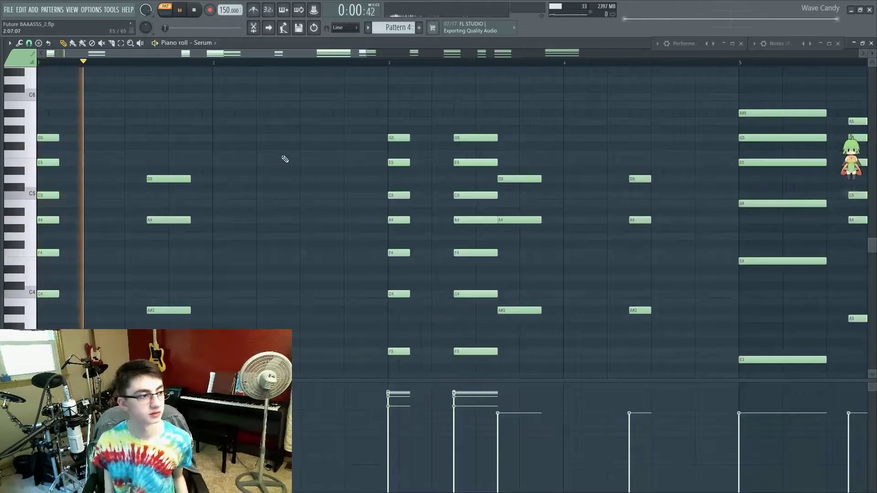
key(space)
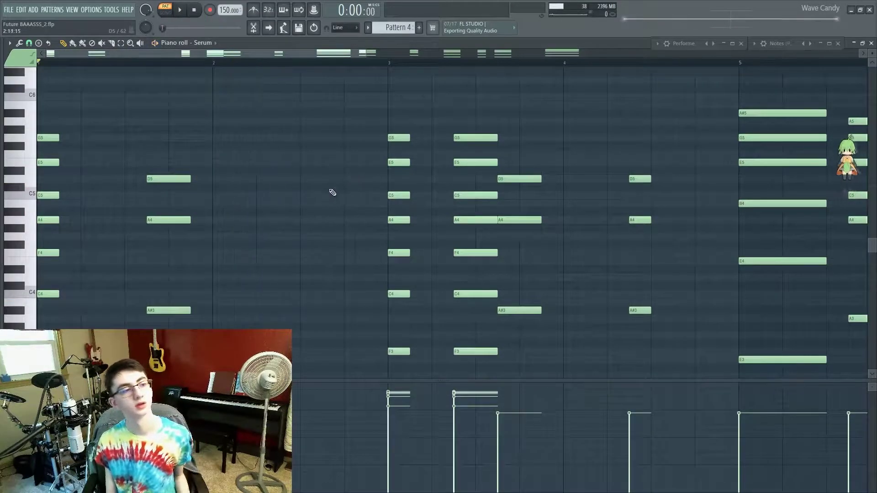
Step: Audition the individual Pattern 4 chords in bars 1 and 3 of the piano roll
scroll(176, 203, down, 2)
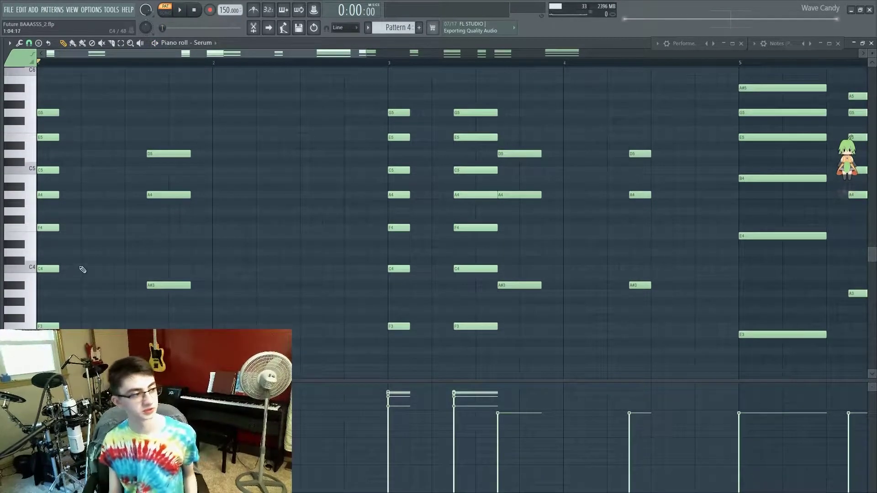
alt+right_click(56, 251)
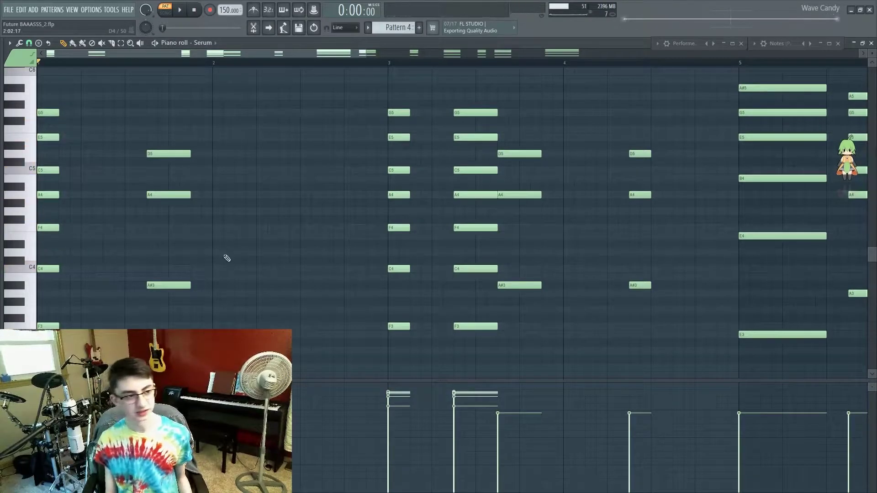
alt+right_click(156, 250)
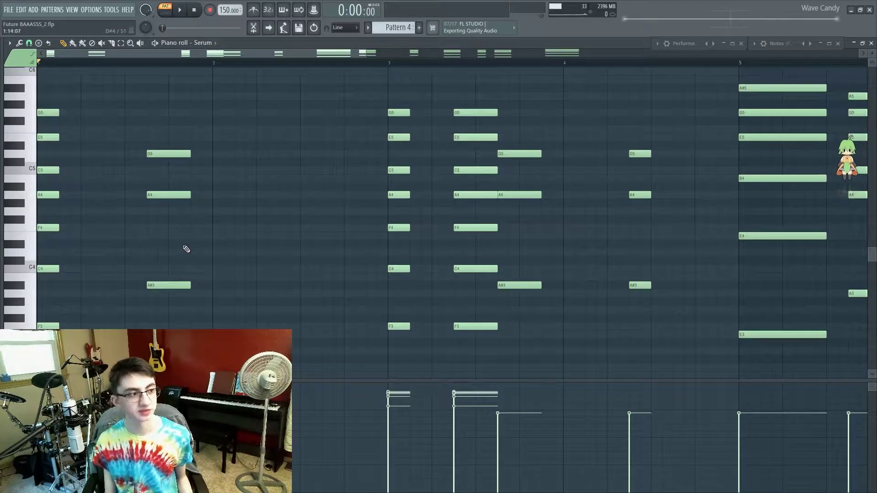
alt+right_click(164, 257)
alt+right_click(403, 266)
alt+right_click(458, 267)
alt+right_click(497, 261)
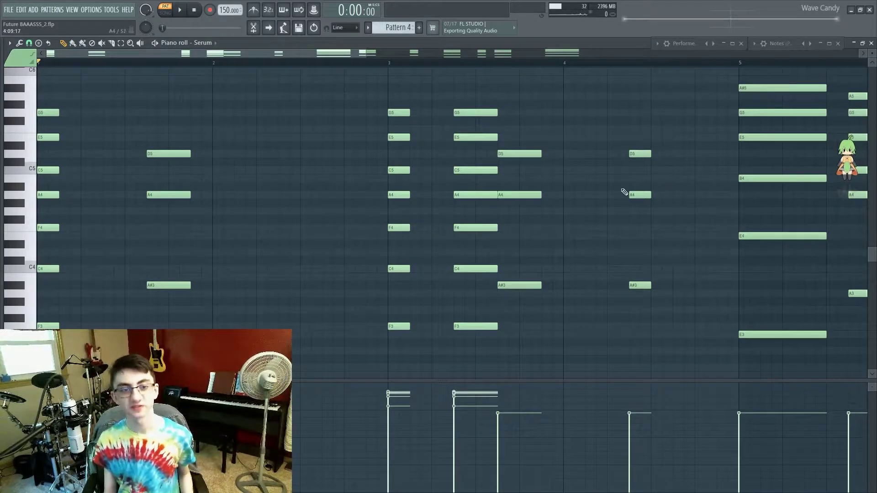
Step: Audition the long chord at bar 5 of Pattern 4 several times, followed by the shorter chord after it
scroll(372, 190, right, 5)
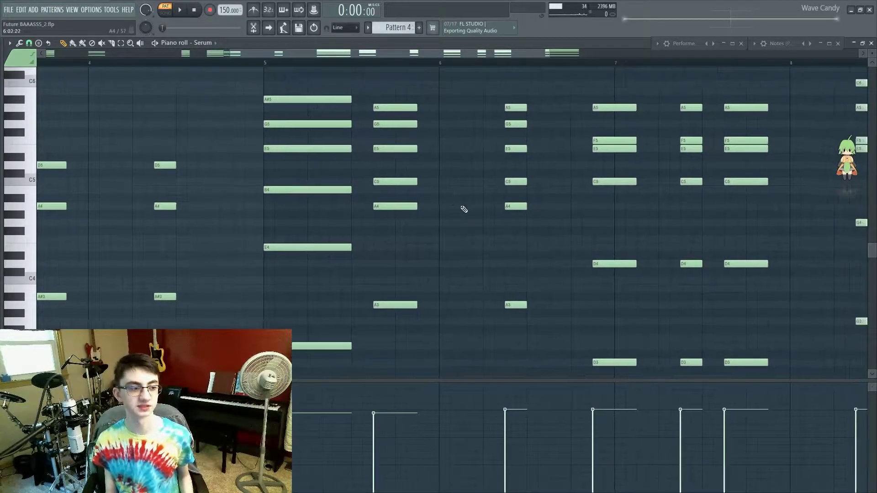
alt+right_click(314, 226)
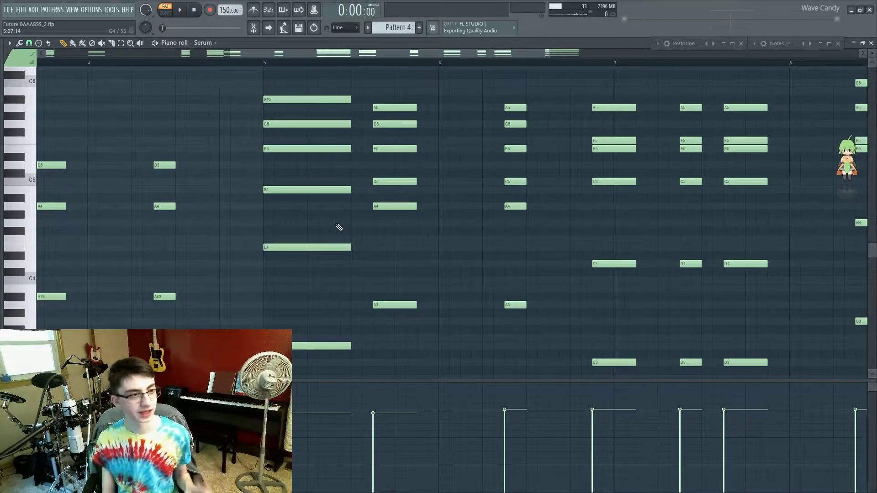
alt+right_click(323, 231)
alt+right_click(319, 232)
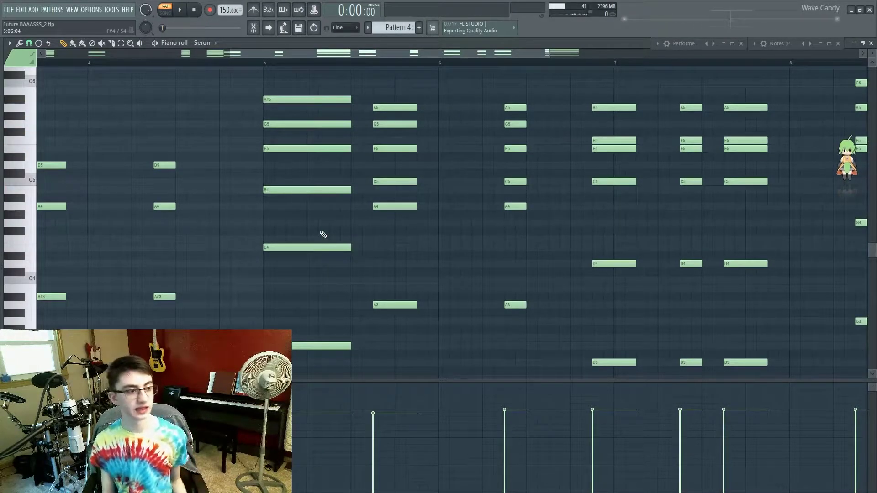
alt+right_click(327, 236)
alt+right_click(397, 222)
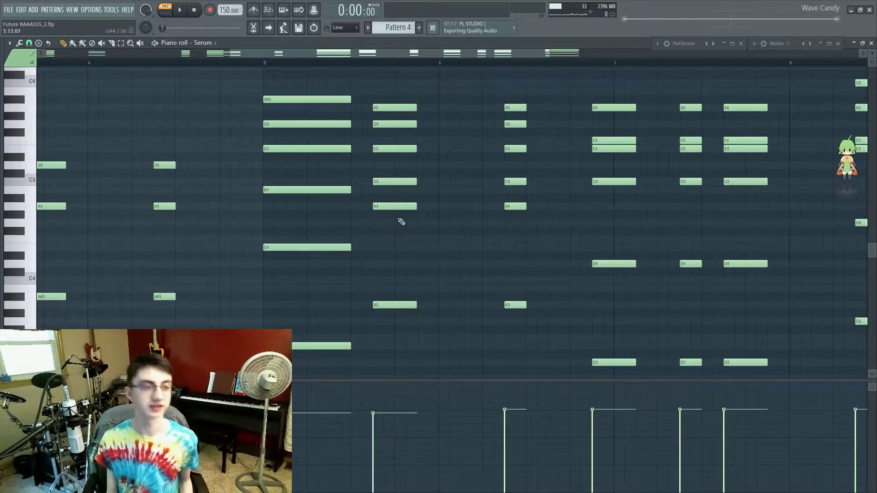
alt+right_click(397, 218)
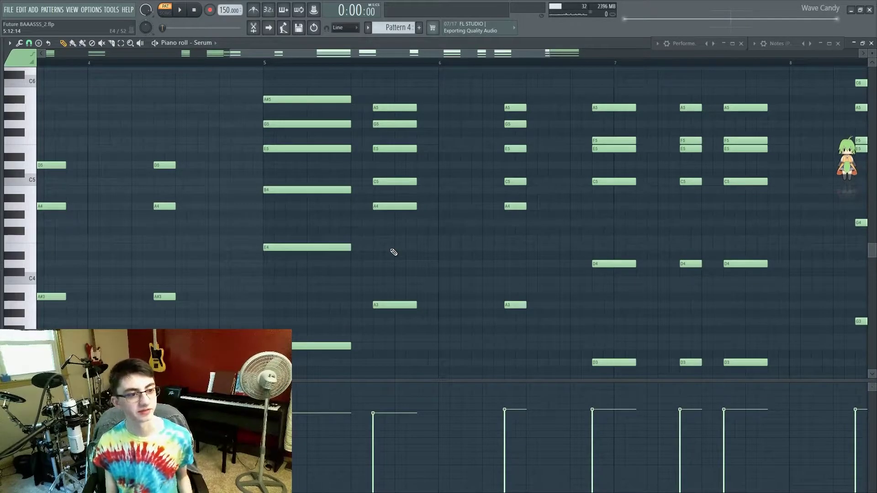
Step: Examine Pattern 4's chord progression from bar 5 to bar 8 in the piano roll and audition the last chord
scroll(396, 250, down, 4)
scroll(393, 251, up, 5)
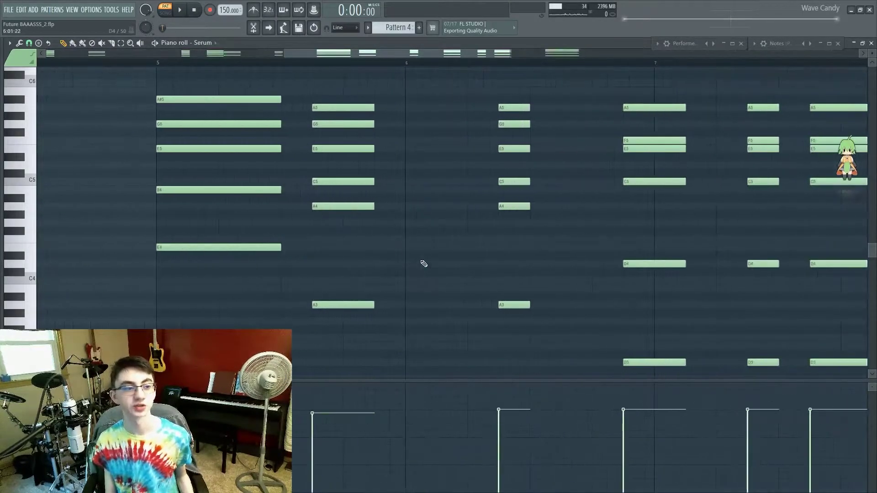
drag(421, 263, 242, 290)
scroll(242, 290, down, 5)
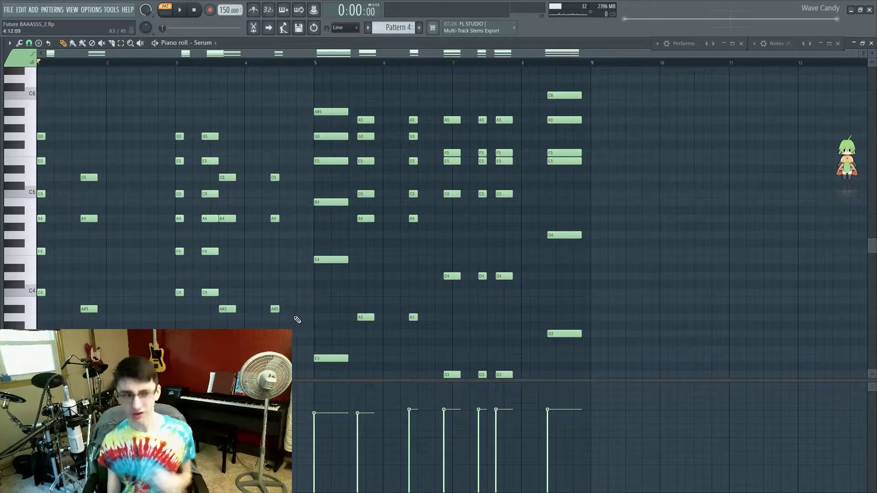
key(y)
drag(568, 191, 574, 198)
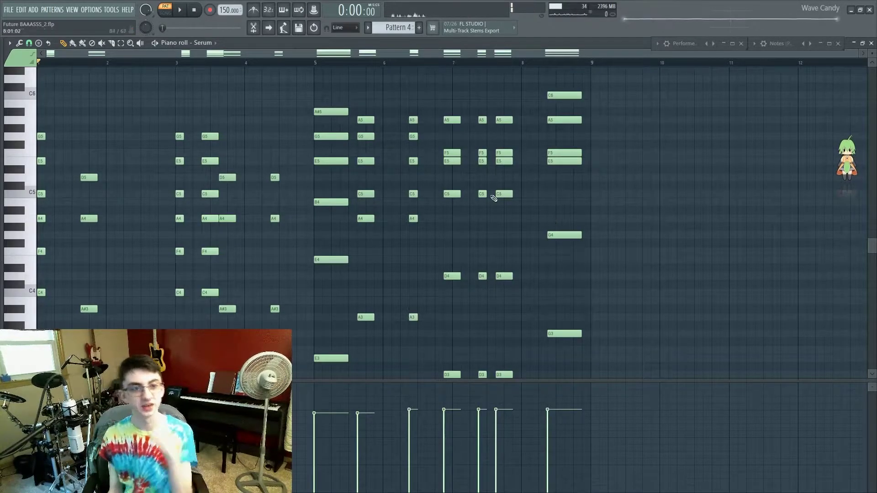
Step: Close the piano roll, play the song briefly in song mode and return to pattern mode
click(871, 43)
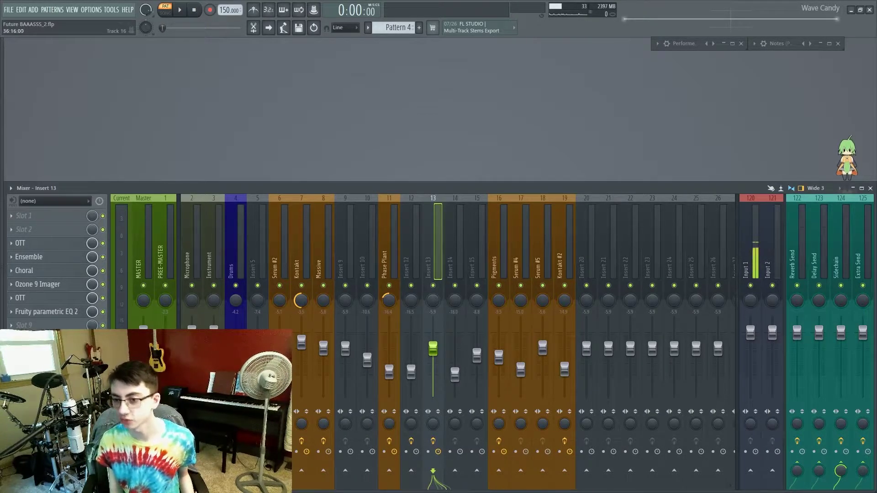
key(l)
key(space)
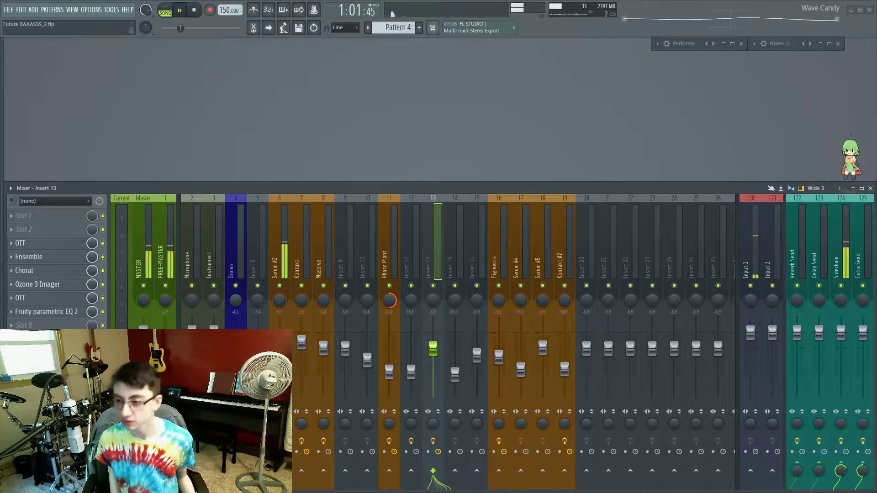
key(space)
key(l)
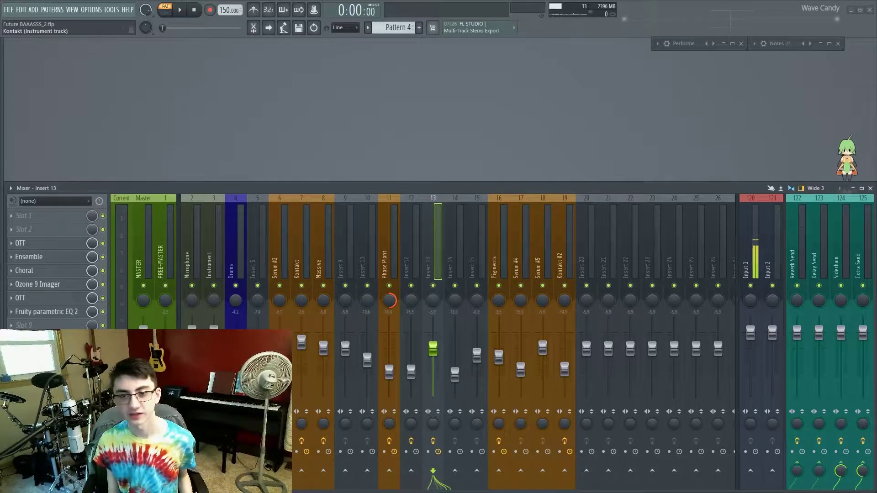
Step: Open the drop's Kontakt instrument to view its String Ensemble patch and pizzicato articulation, then close its window
click(255, 120)
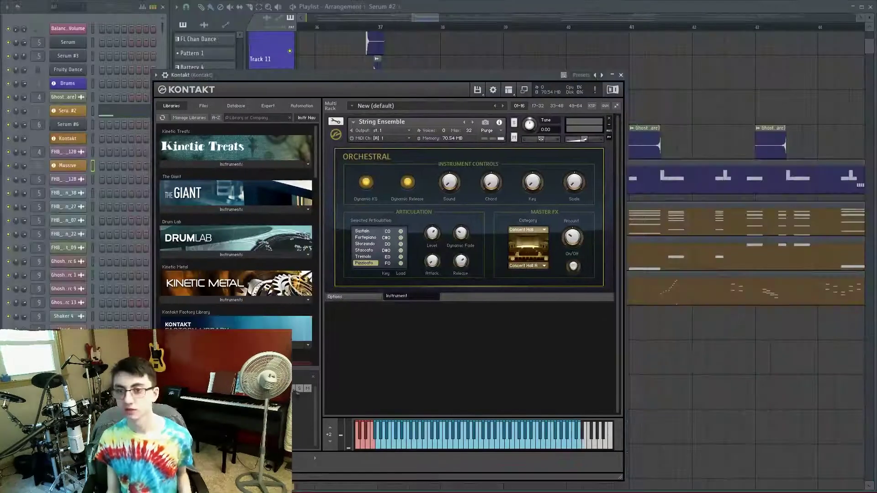
drag(320, 81, 368, 55)
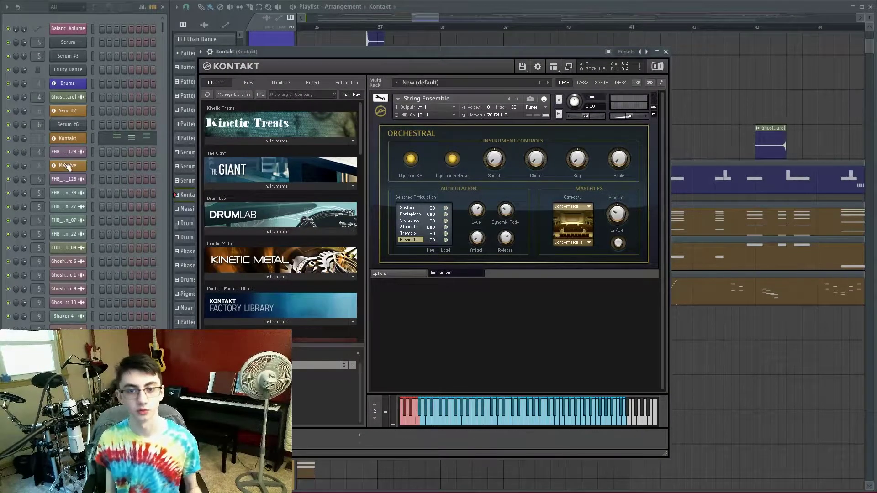
click(114, 180)
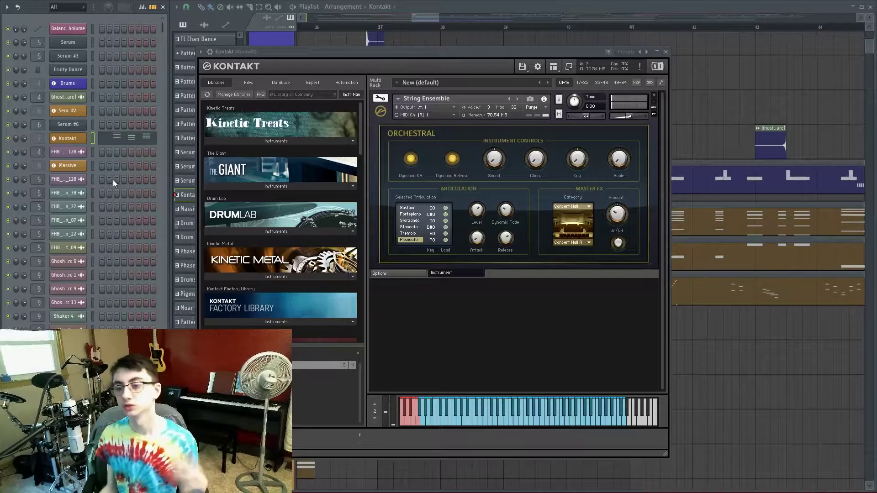
click(665, 52)
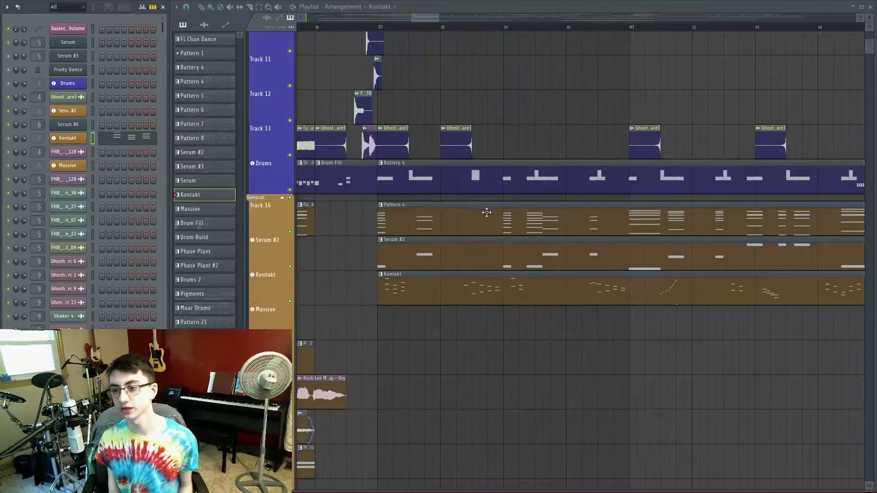
Step: Set the playback position to the start of the drop at bar 37 and audition it briefly
click(381, 26)
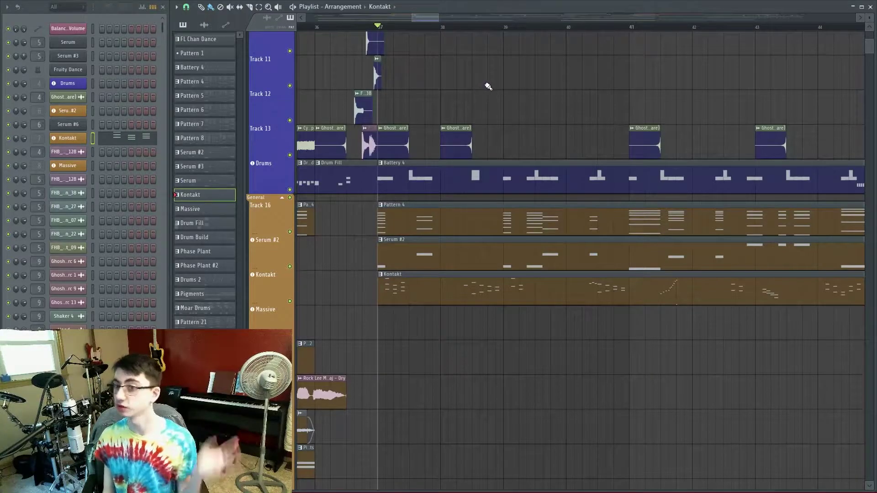
scroll(407, 178, up, 3)
key(space)
key(space)
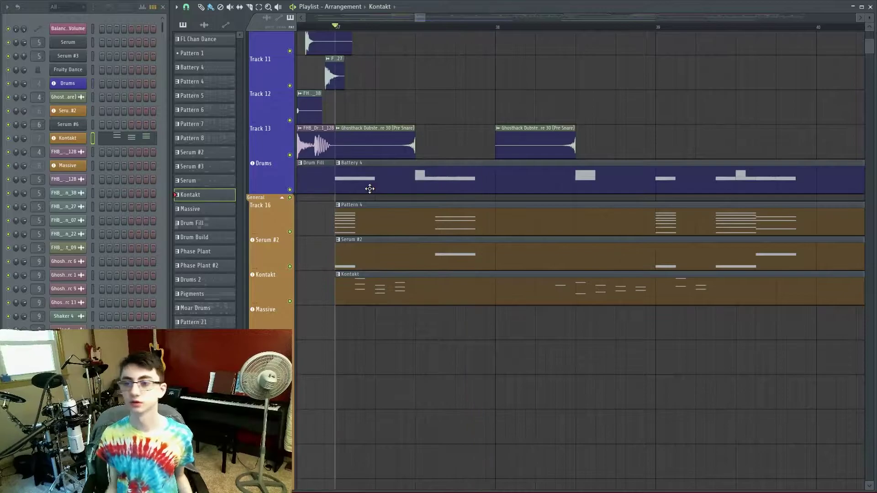
Step: Examine the glitch percussion, drum fill and reversed snare clips layered in bar 46 of the drop
scroll(370, 189, down, 4)
scroll(369, 184, right, 3)
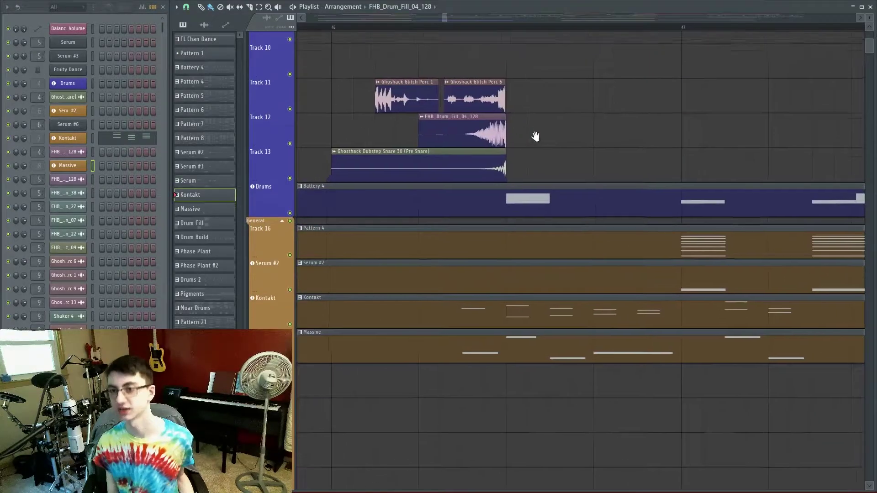
drag(534, 135, 539, 138)
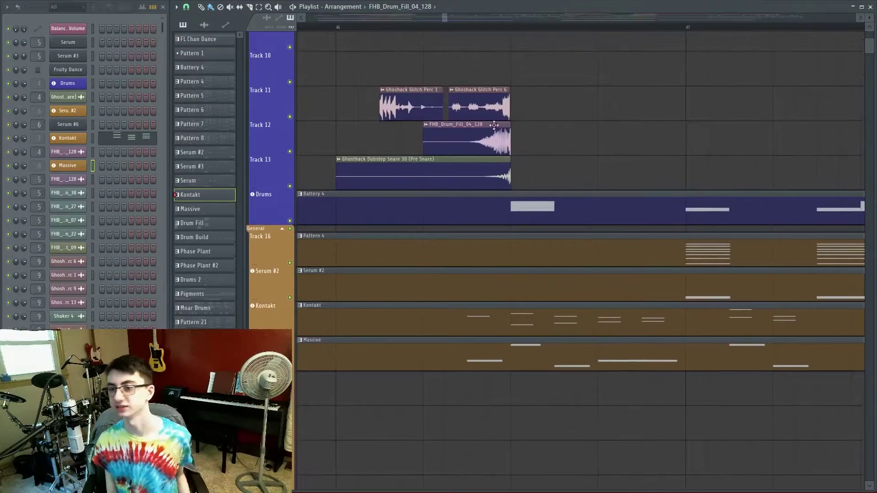
click(449, 107)
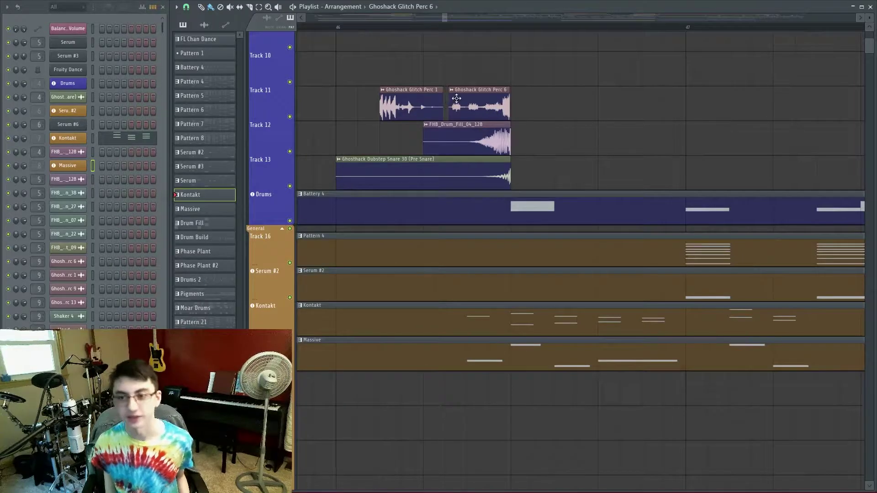
click(454, 133)
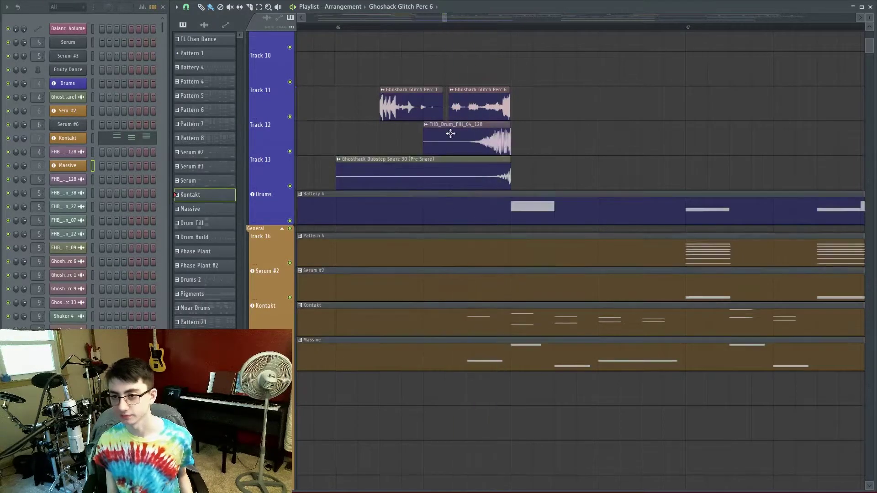
scroll(450, 34, down, 3)
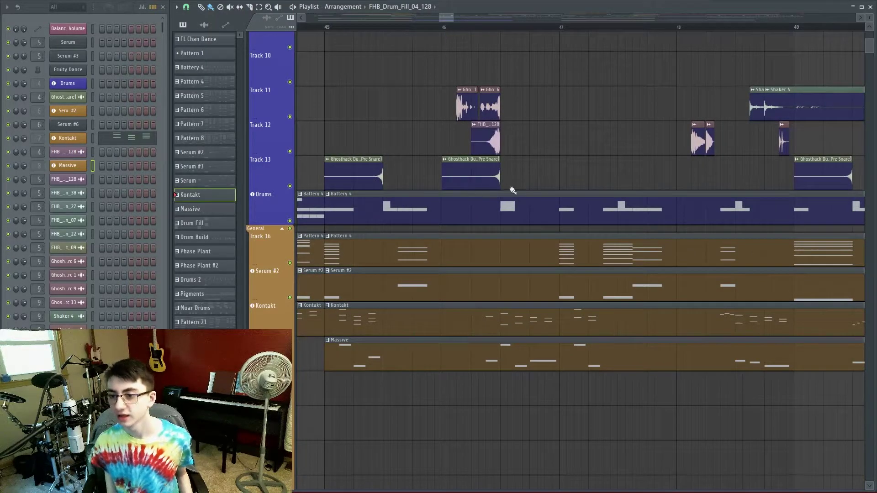
Step: Play the percussion fill from bar 46, stop playback and audition individual glitch percussion clips on the drum tracks
click(441, 30)
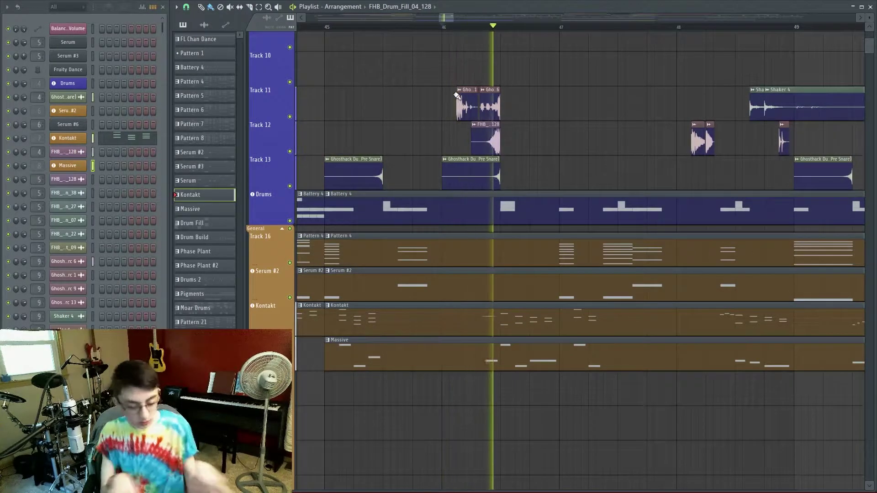
key(space)
scroll(788, 178, up, 3)
alt+right_click(512, 141)
alt+right_click(552, 141)
scroll(792, 245, down, 4)
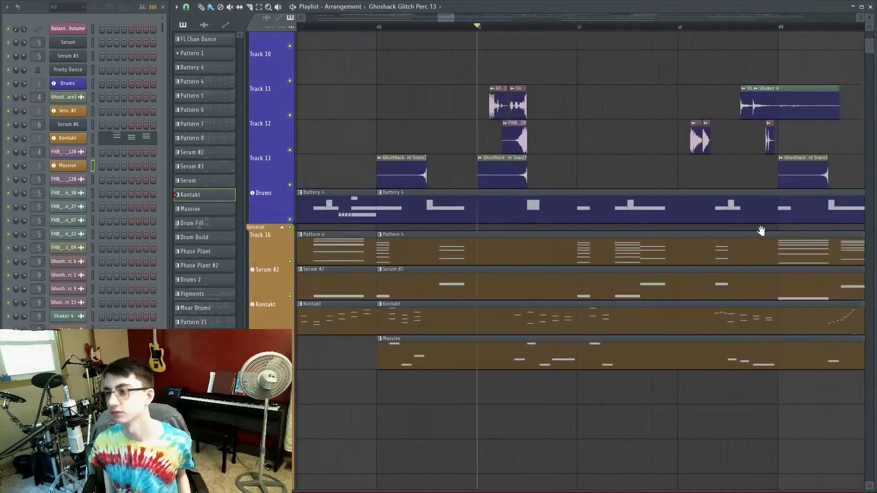
Step: Survey the drop's clips across its repeated sections and audition the busier Battery 4 drum clip at bar 53
scroll(682, 152, down, 6)
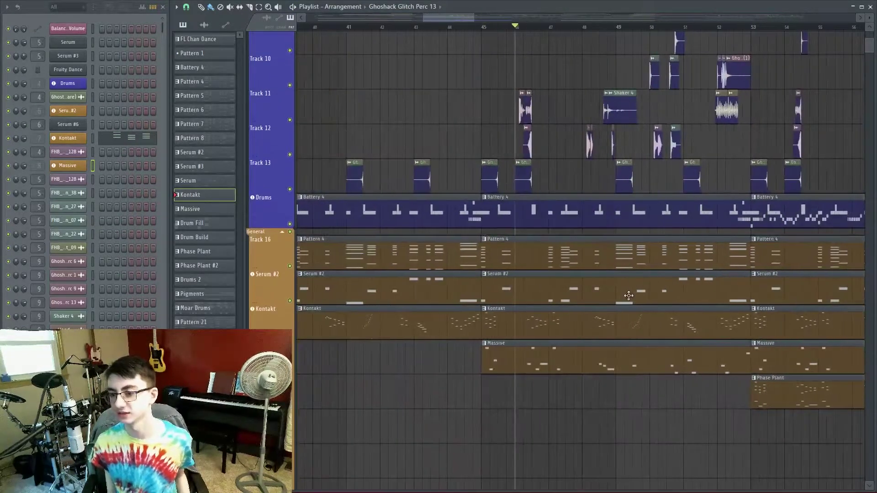
scroll(613, 302, down, 5)
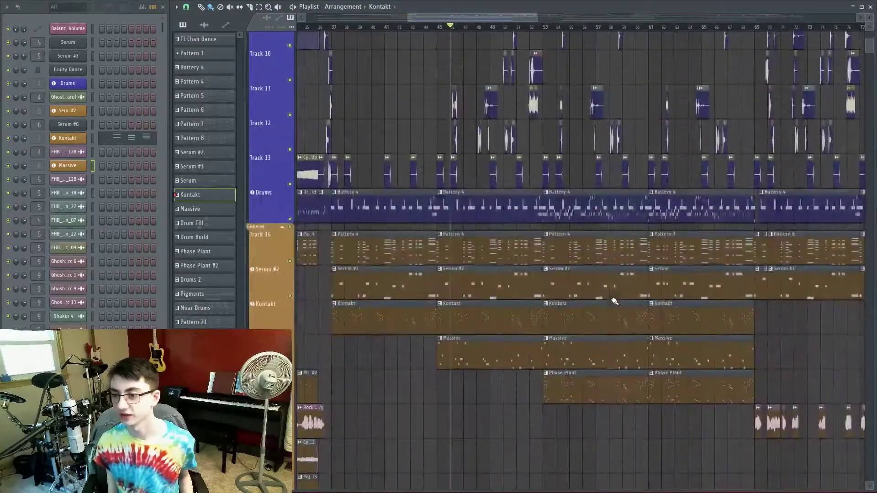
scroll(554, 254, up, 5)
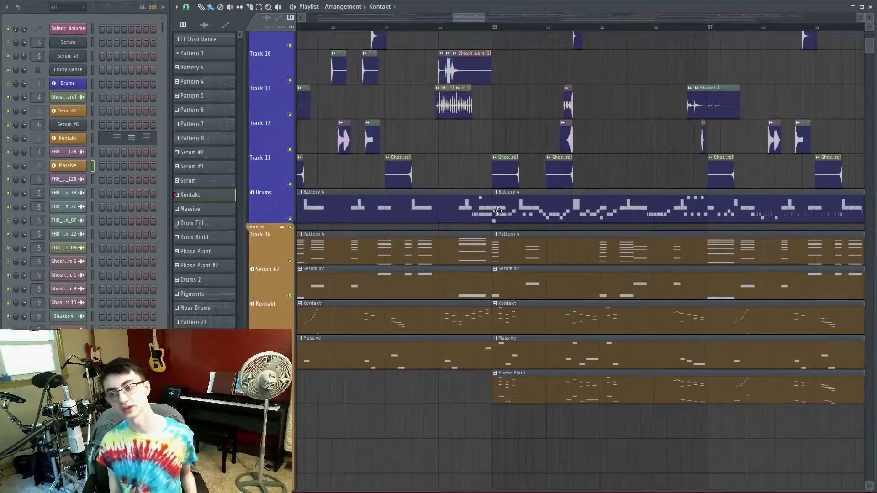
click(494, 207)
key(space)
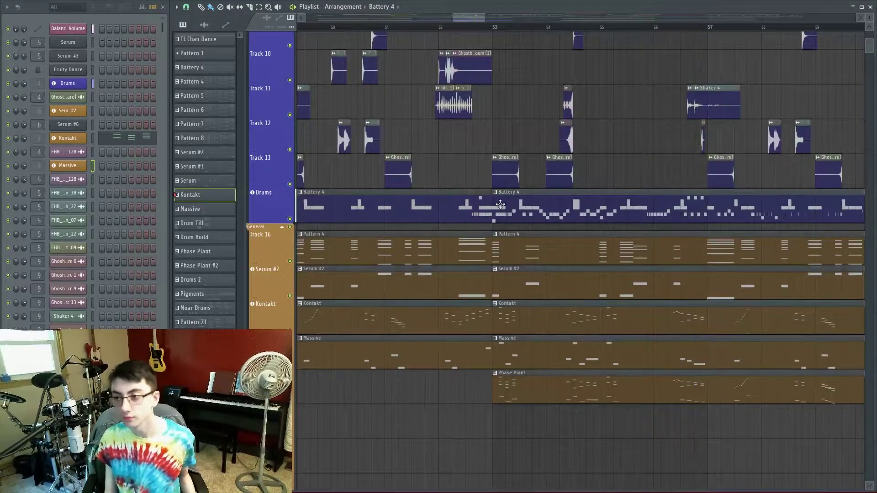
Step: Examine the Kontakt, Massive and Phase Plant layers from bar 53 and select the Phase Plant clip
scroll(562, 192, up, 3)
ctrl+scroll(560, 269, down, 4)
scroll(493, 288, down, 7)
ctrl+scroll(379, 261, up, 5)
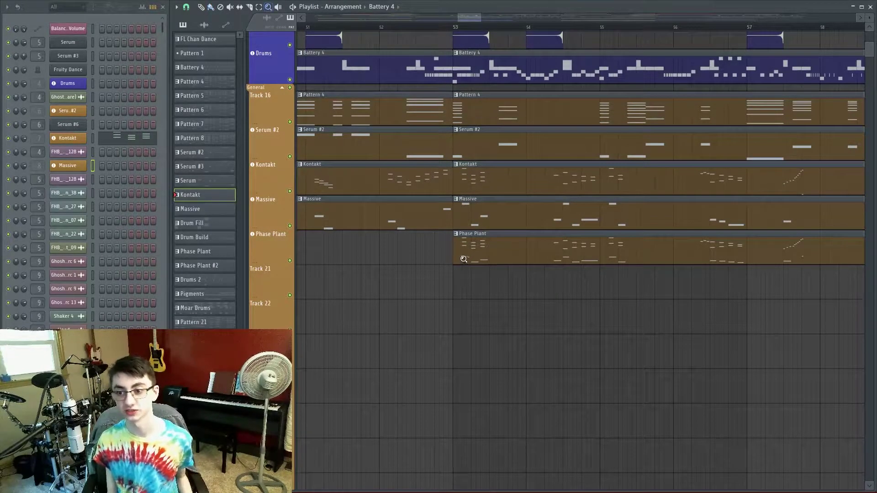
alt+scroll(462, 257, down, 3)
ctrl+scroll(463, 257, down, 4)
click(432, 267)
alt+scroll(432, 266, up, 4)
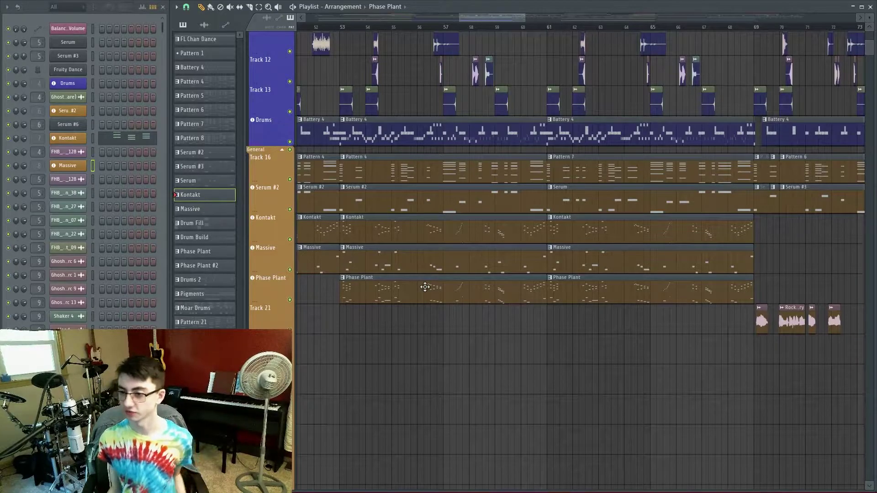
Step: Set the playback position to bar 69 and select the short Pattern 6 chord clip there
drag(628, 210, 413, 242)
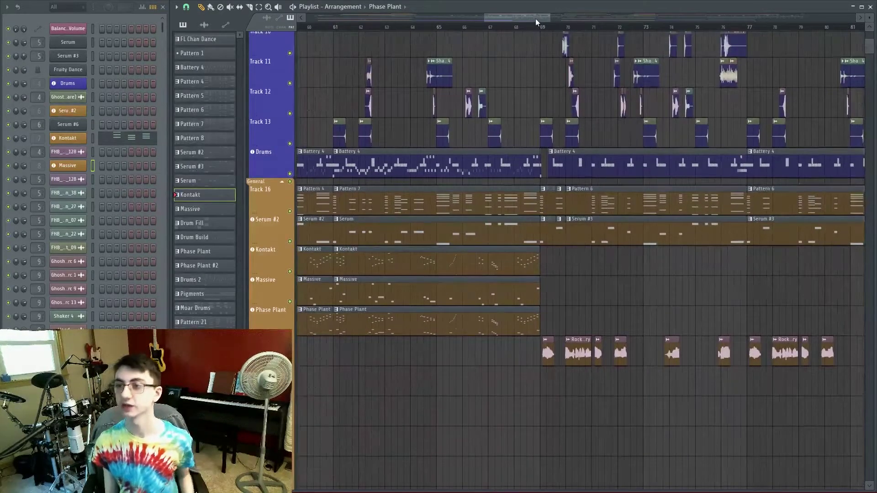
click(543, 28)
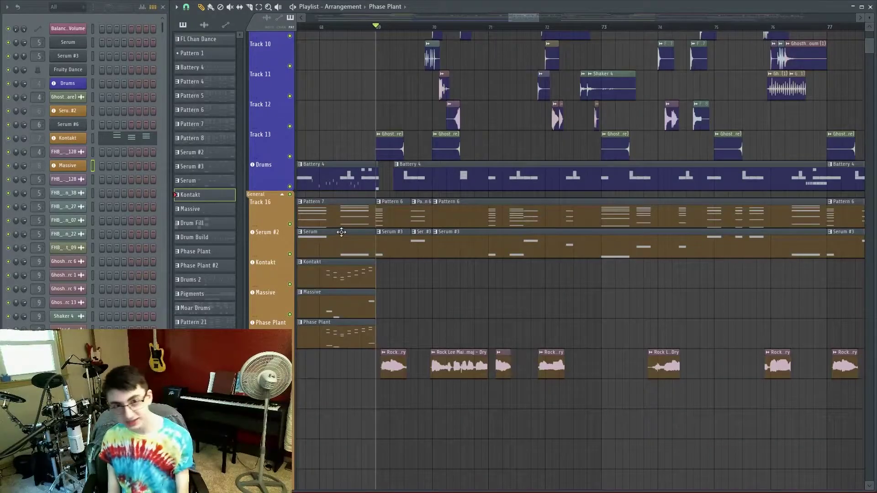
click(422, 223)
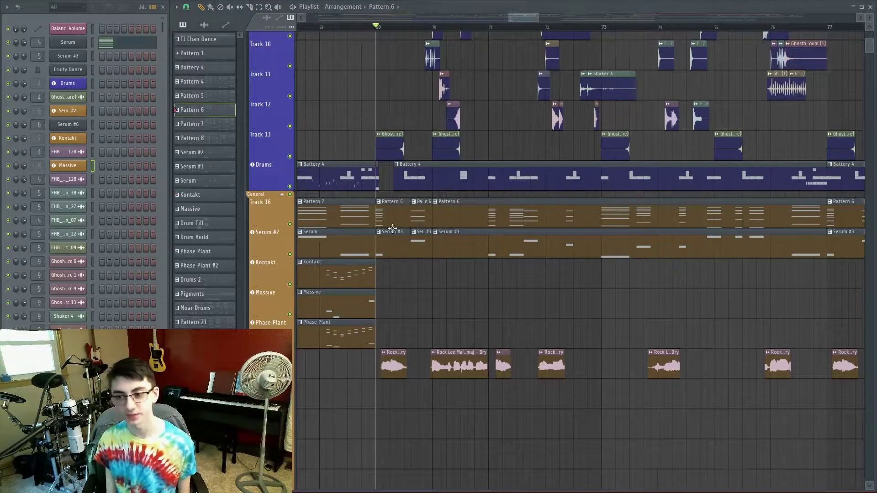
Step: Examine the section from bar 69 onward, comparing its Pattern 6 chords, Serum #3 bass, drums and chopped vocal clips
scroll(683, 242, down, 1)
scroll(548, 229, left, 3)
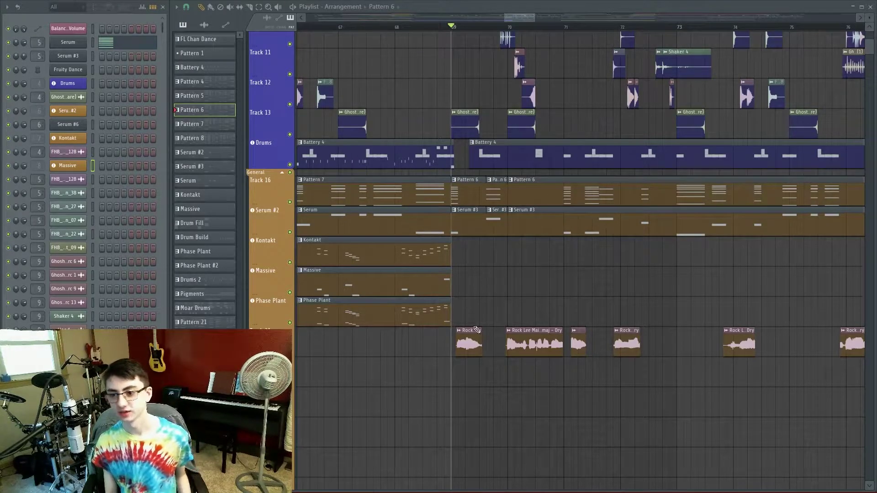
scroll(473, 323, down, 4)
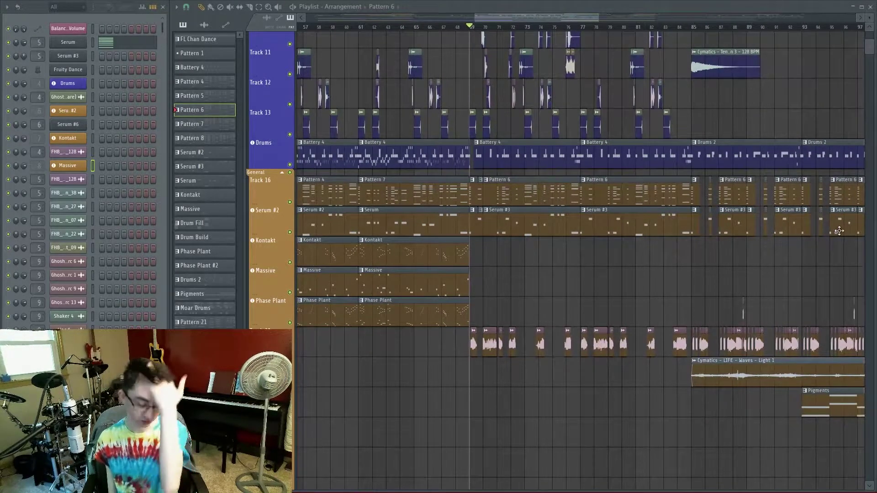
scroll(491, 210, up, 5)
scroll(487, 218, down, 3)
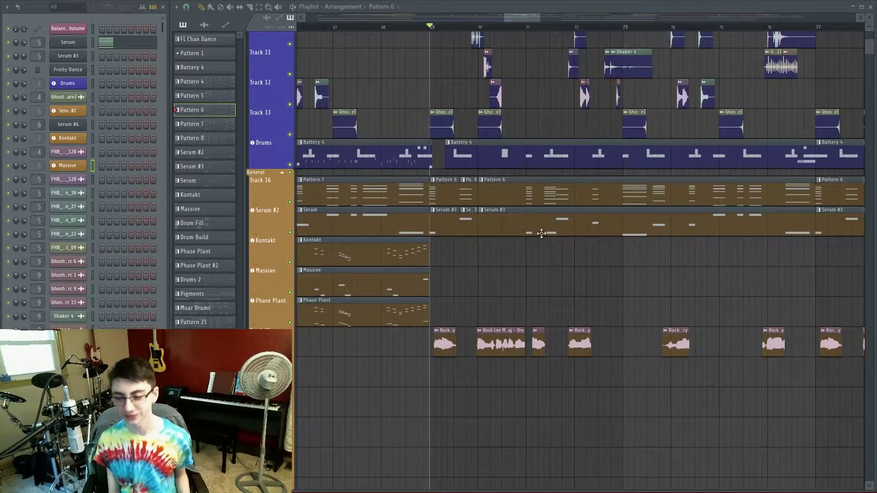
scroll(456, 346, up, 2)
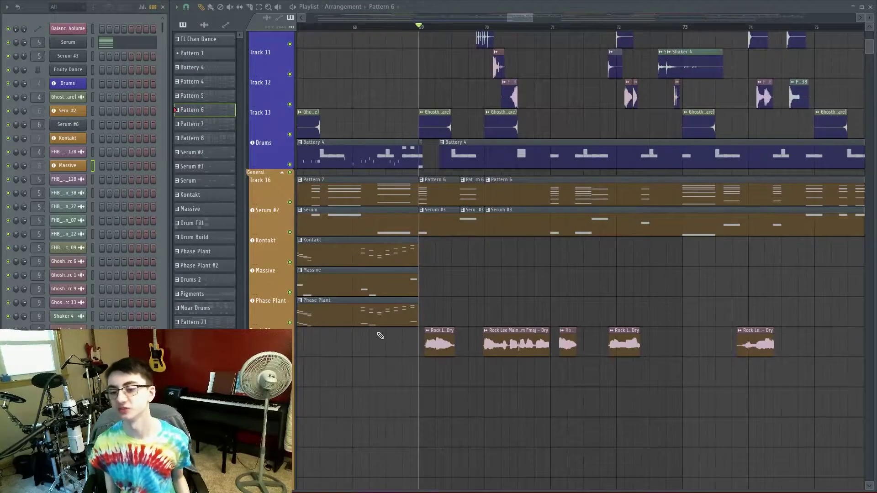
scroll(445, 329, down, 5)
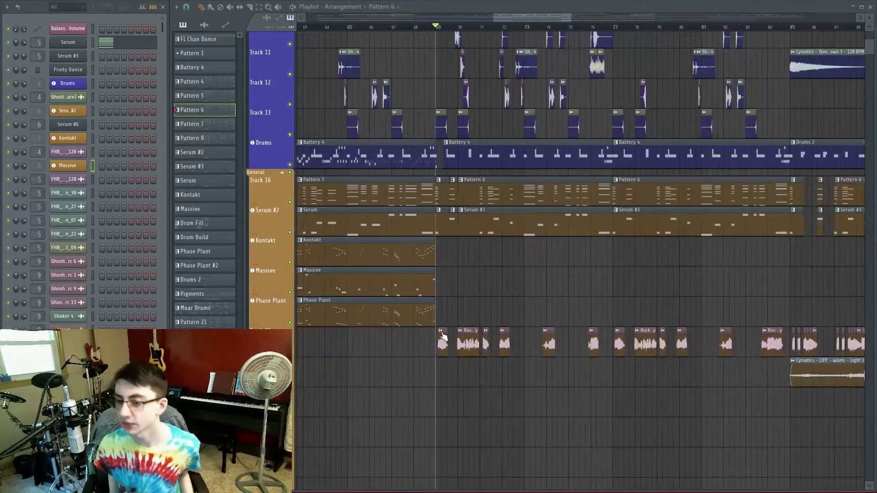
Step: Solo Track 21 and play its chopped Rock Lee vocal clips from bar 69
right_click(291, 354)
scroll(420, 310, up, 5)
drag(646, 407, 468, 382)
key(space)
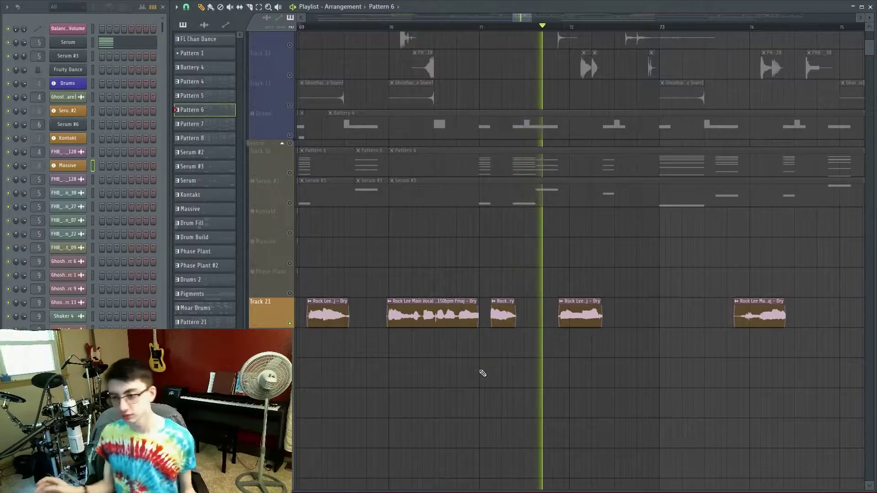
scroll(587, 327, down, 5)
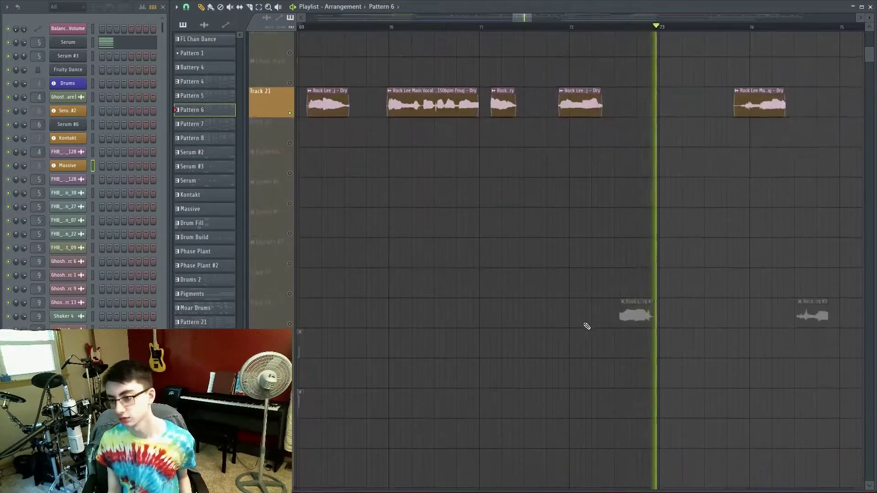
Step: Audition the Rock Lee vocal clip on Track 28 between bars 72 and 73, replay soloed Track 21, and restore all tracks
click(635, 319)
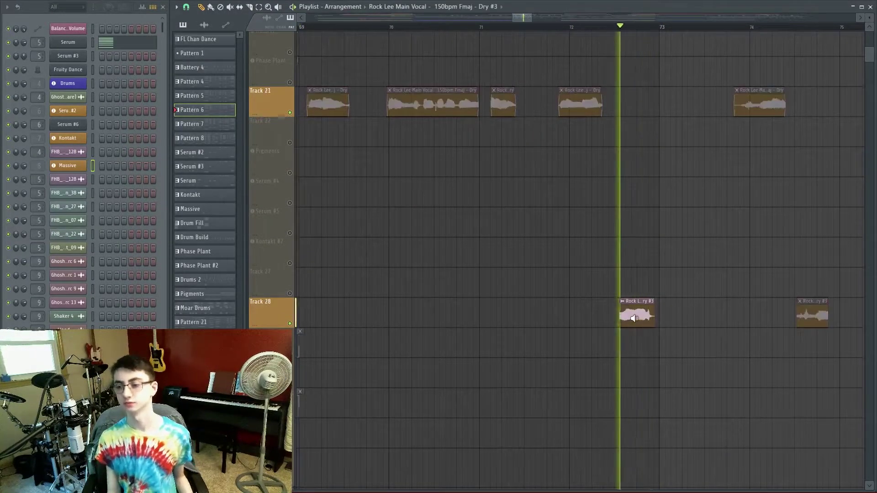
right_click(283, 113)
click(279, 113)
right_click(290, 113)
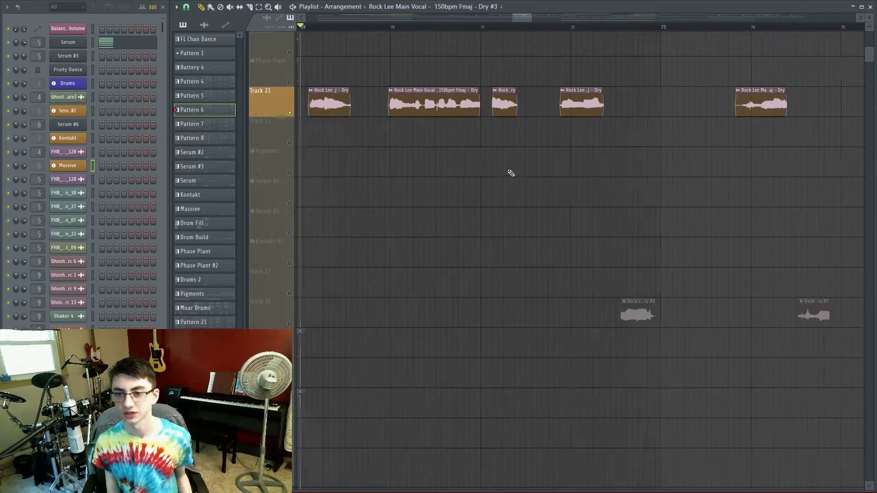
scroll(503, 168, down, 4)
right_click(291, 113)
Step: Examine the section from bar 85 to bar 117, comparing its drums, chords, vocal chops, Pigments and Phase Plant #2 layers
drag(718, 124, 503, 164)
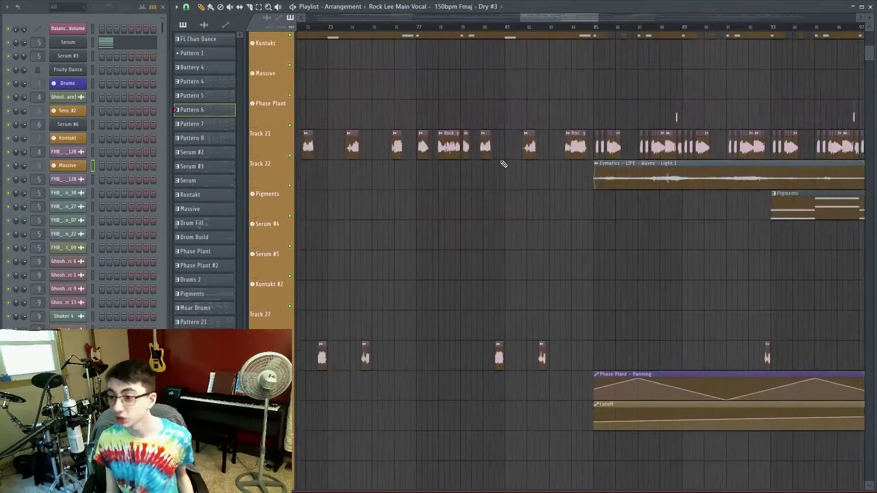
scroll(630, 182, down, 1)
scroll(629, 183, up, 10)
scroll(631, 184, down, 2)
scroll(798, 328, up, 1)
drag(798, 331, 634, 208)
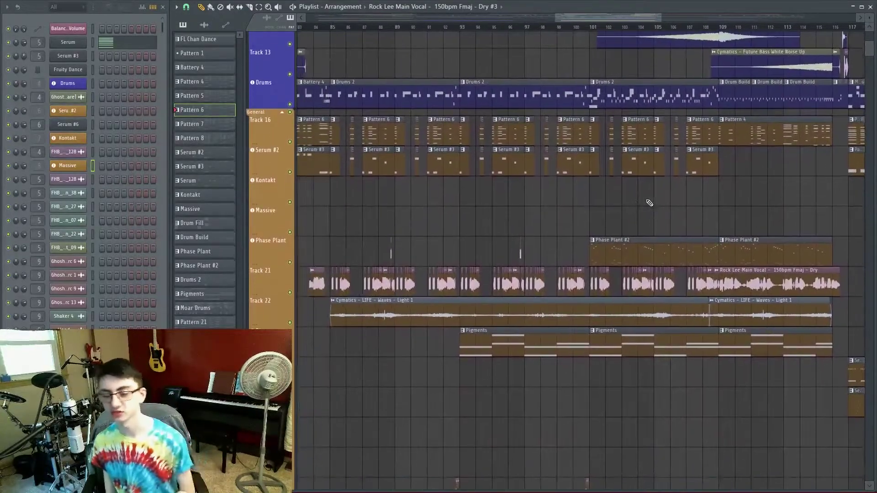
drag(679, 183, 704, 168)
scroll(496, 252, down, 1)
drag(472, 212, 433, 229)
Step: Play the arrangement from bar 93, where the Pigments layer enters
key(space)
click(440, 27)
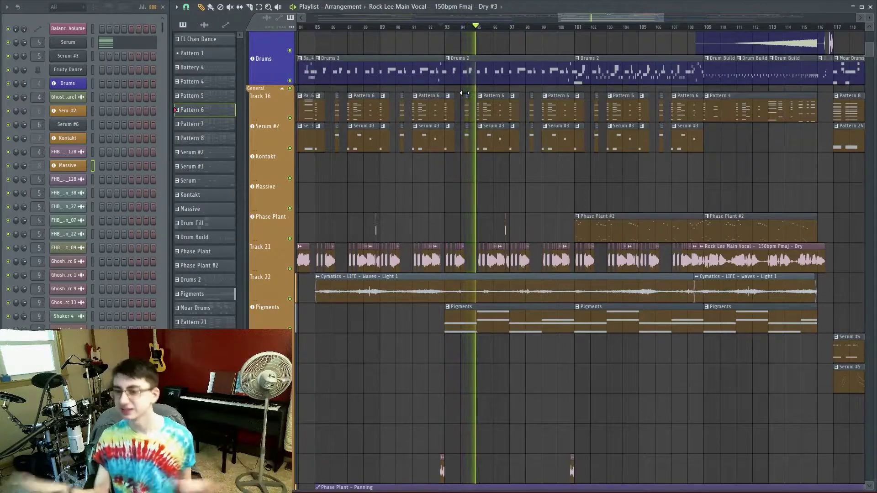
key(space)
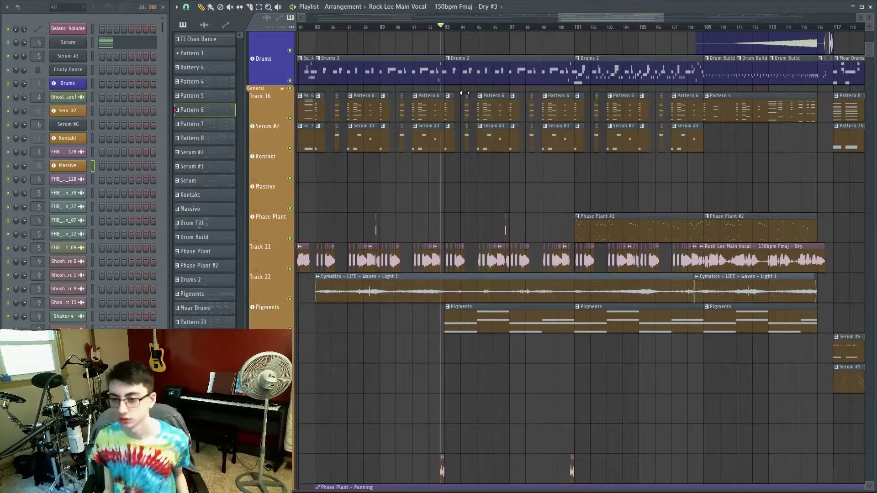
Step: Set the playback position to bar 117, where the Moar Drums and Pattern 8 clips begin
scroll(480, 187, up, 5)
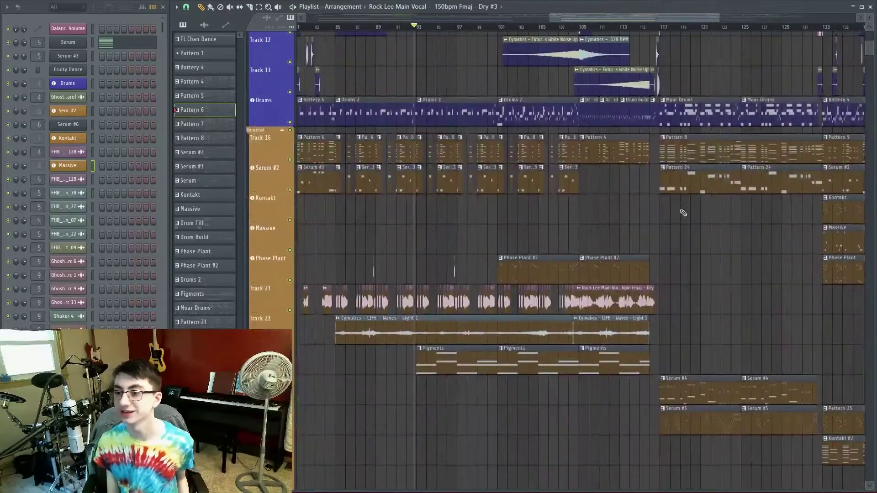
drag(683, 213, 668, 209)
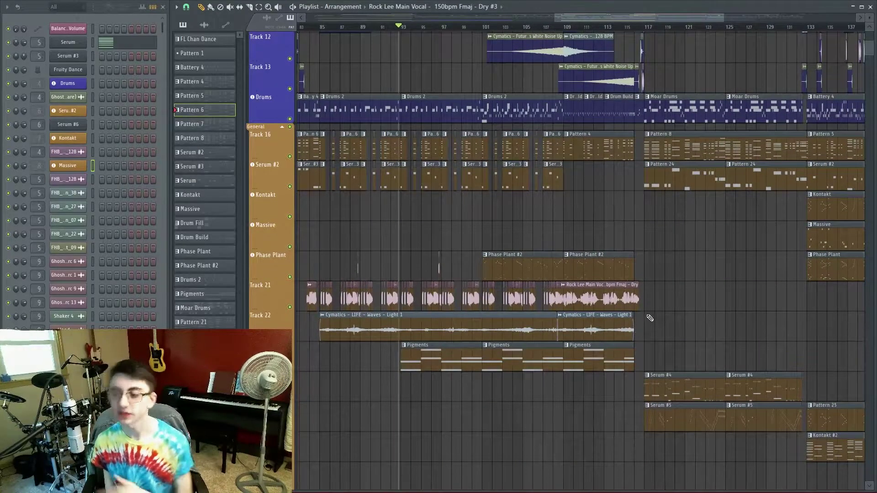
drag(642, 296, 525, 374)
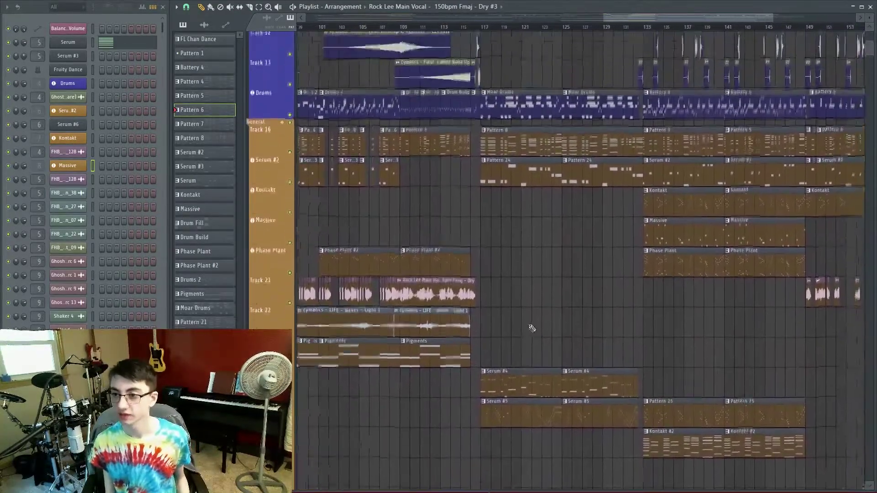
scroll(529, 328, up, 5)
click(410, 29)
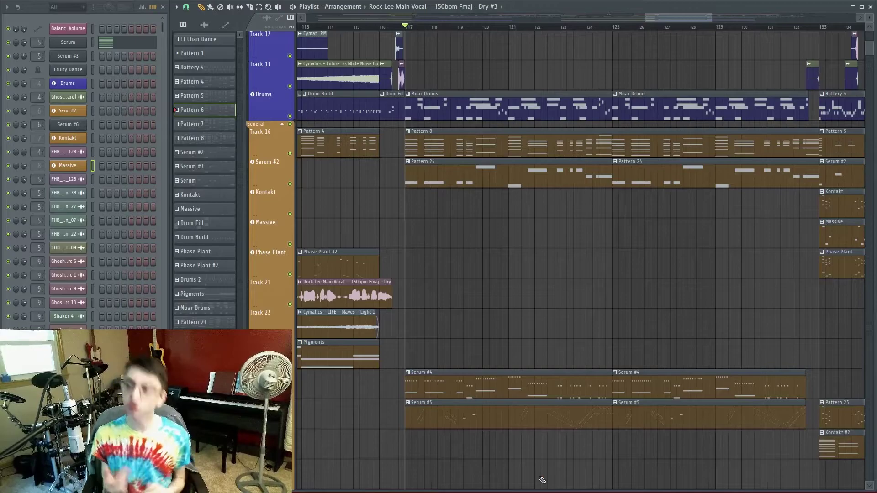
Step: Examine the layers starting at bar 117 and audition the first Serum #5 clip on its own
scroll(571, 365, up, 3)
scroll(605, 231, down, 3)
scroll(598, 235, up, 2)
scroll(586, 242, down, 1)
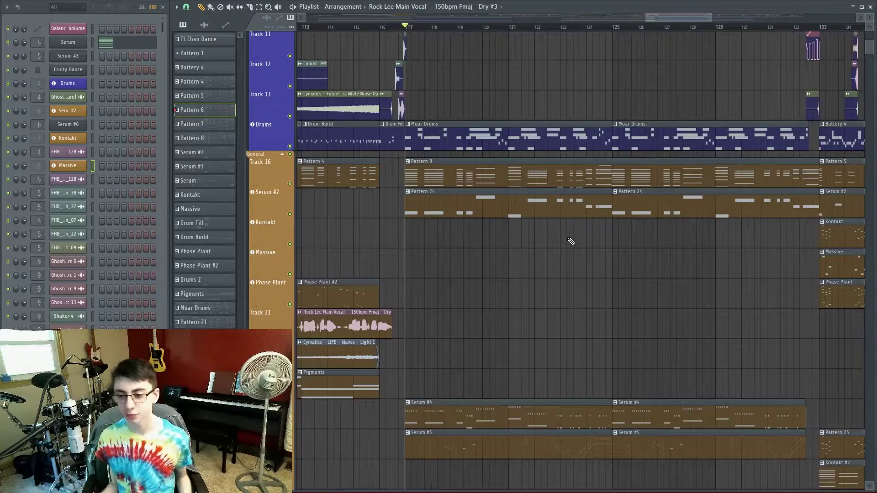
scroll(501, 309, down, 3)
ctrl+scroll(391, 354, up, 6)
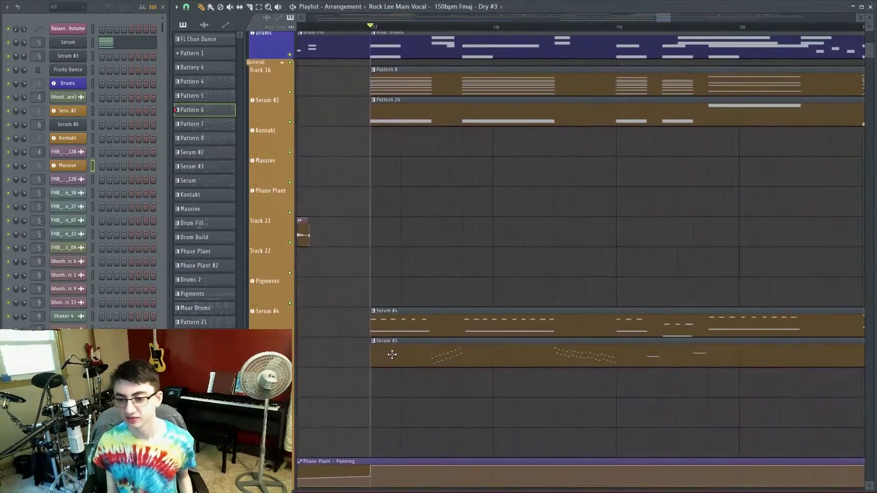
alt+right_click(425, 349)
alt+right_click(539, 364)
Step: Play the second drop from bar 117 with all tracks and compare it with the preceding build-up layers
ctrl+scroll(539, 368, down, 6)
scroll(500, 397, up, 1)
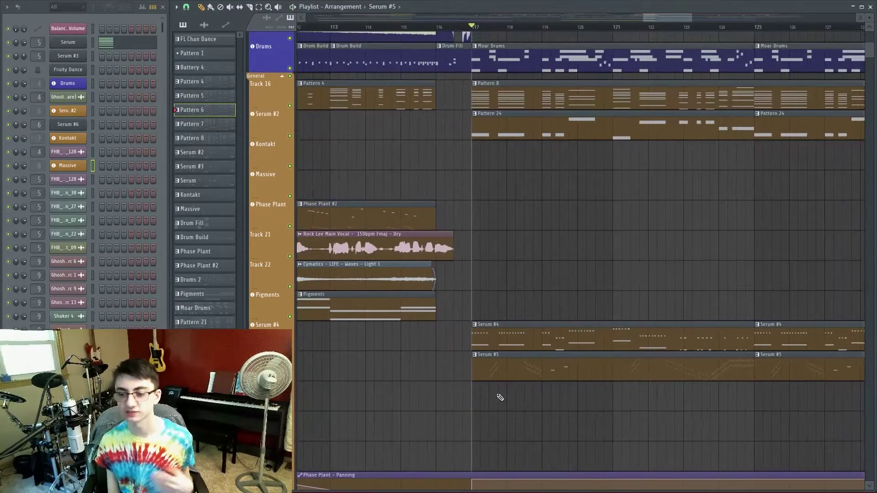
scroll(485, 407, down, 1)
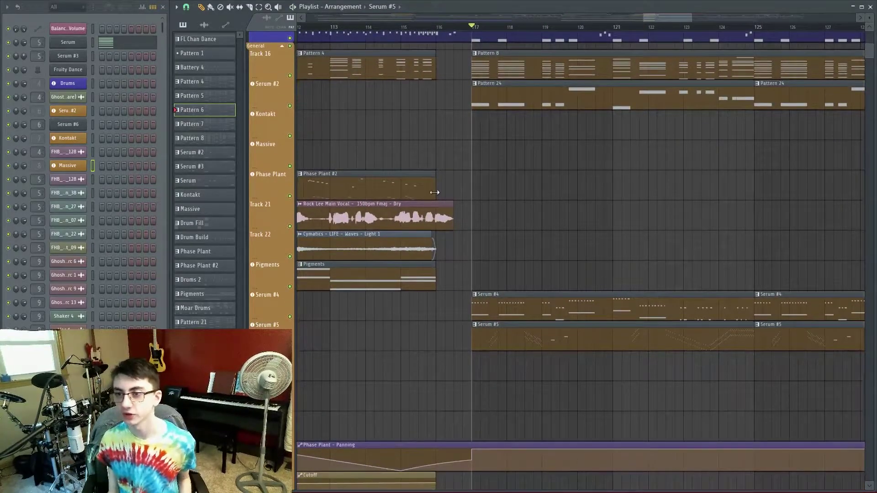
scroll(462, 205, up, 3)
key(space)
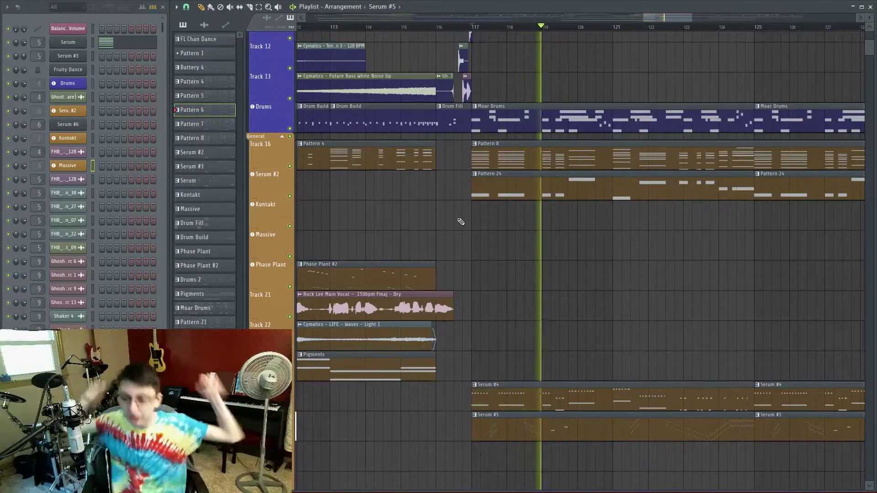
key(space)
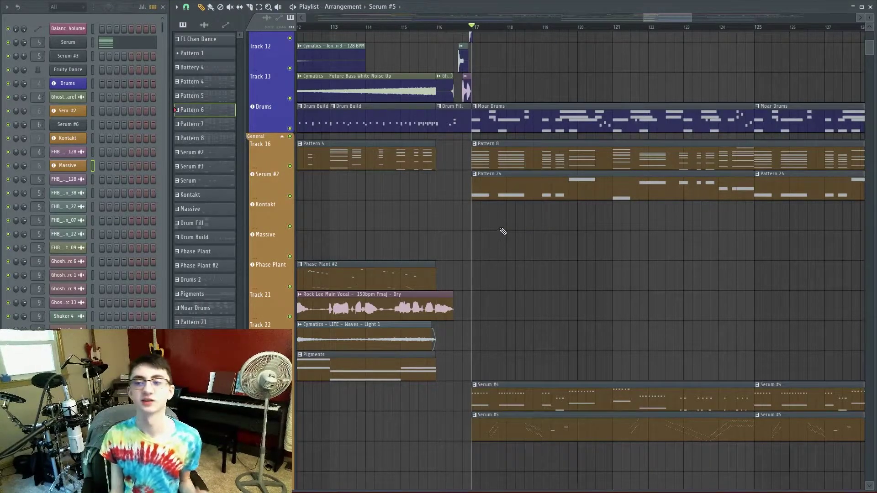
Step: Select the Pattern 8 chord clip at bar 117 and examine its rhythm against the Moar Drums and Pattern 24 clips
scroll(505, 231, down, 5)
scroll(506, 229, up, 4)
click(473, 191)
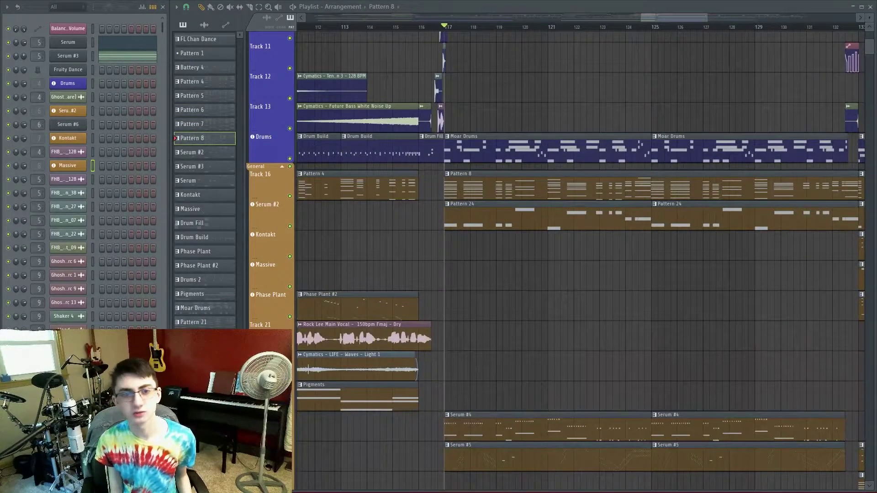
scroll(422, 286, up, 6)
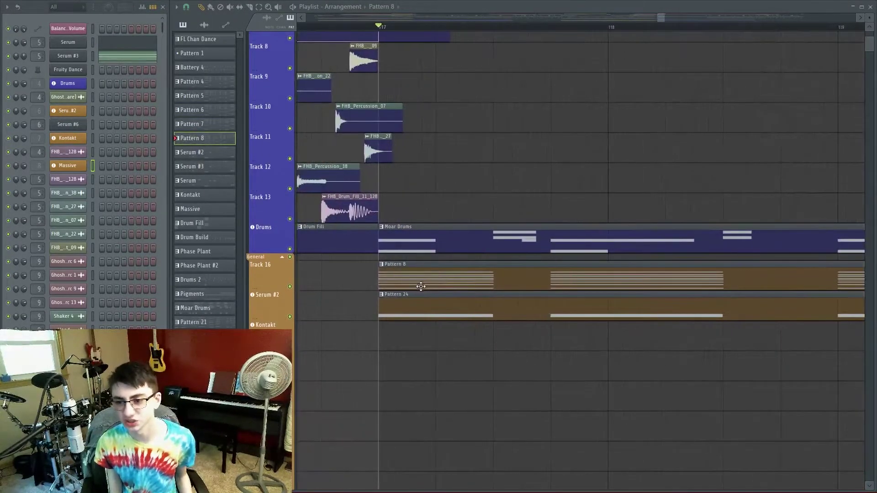
scroll(419, 288, down, 3)
scroll(423, 274, down, 2)
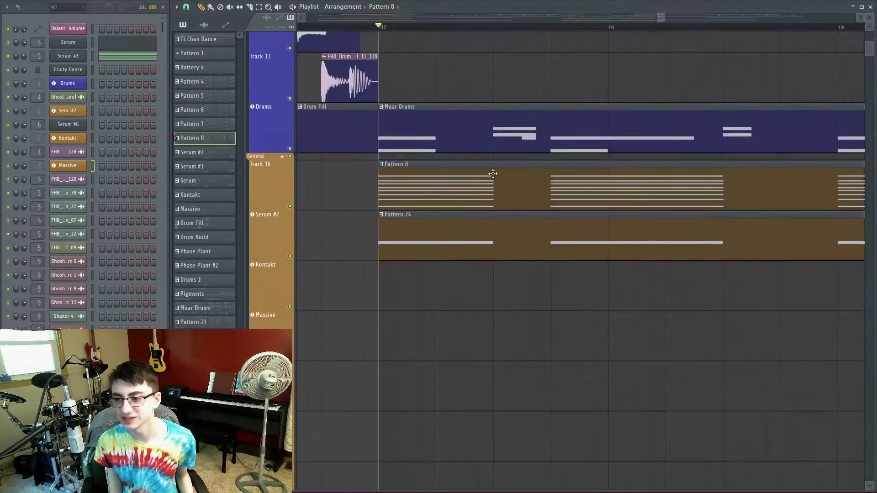
scroll(469, 184, down, 2)
scroll(469, 184, down, 1)
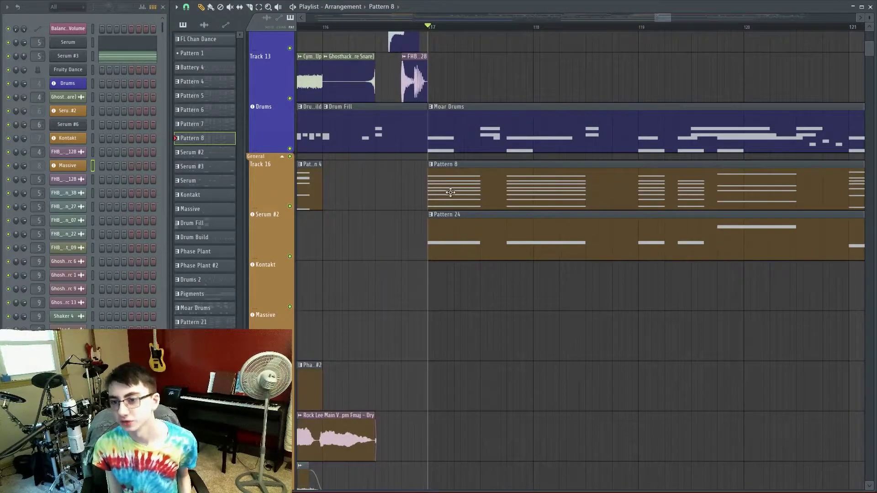
Step: Examine the Serum #4 and Serum #5 layers from bar 117 and audition the Pattern 24 clip
scroll(507, 227, down, 5)
scroll(520, 231, down, 3)
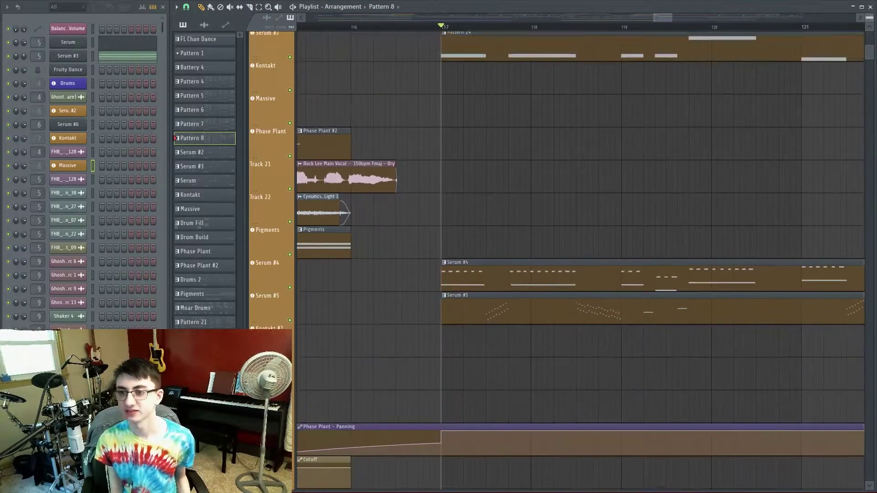
scroll(530, 197, down, 3)
scroll(530, 197, up, 2)
scroll(530, 197, up, 4)
alt+right_click(450, 125)
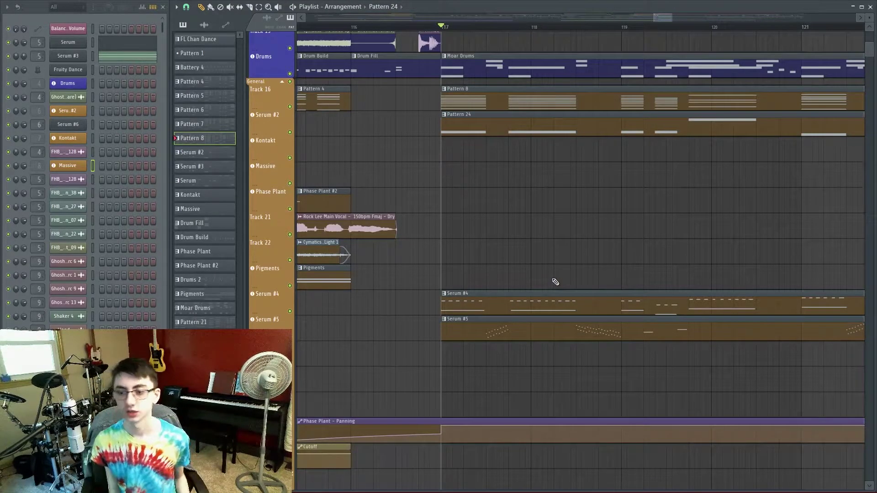
Step: Solo the Serum #4 clip and play it from bar 117
scroll(556, 282, up, 2)
ctrl+scroll(441, 323, up, 4)
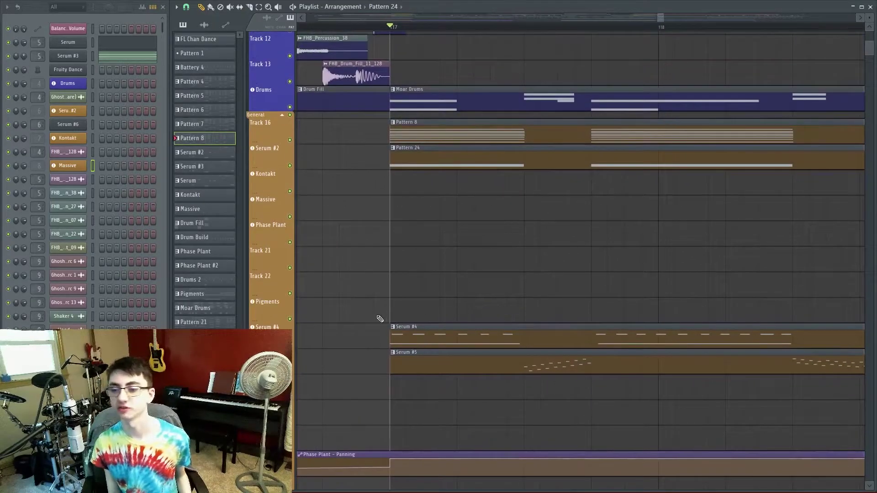
click(419, 336)
key(space)
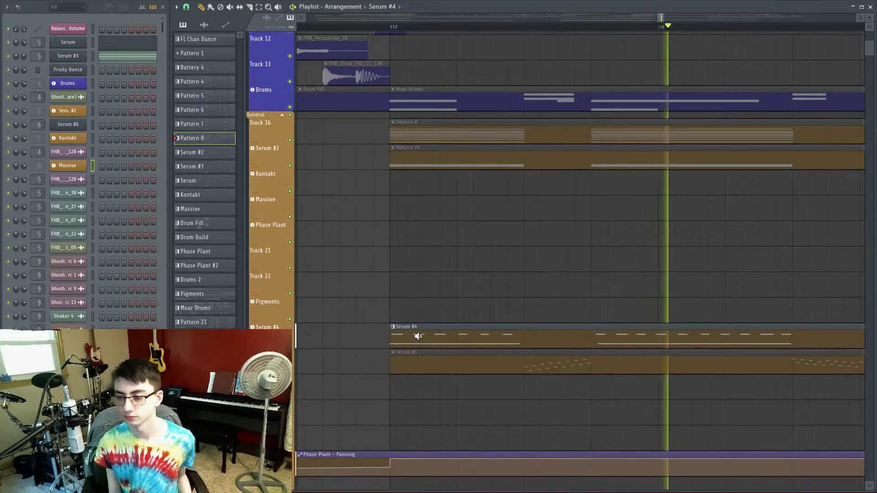
key(space)
ctrl+scroll(457, 314, down, 4)
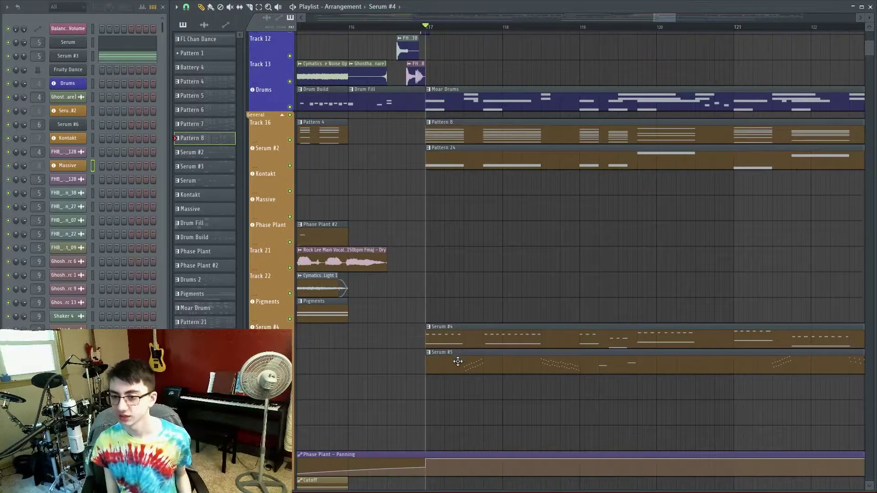
Step: Solo the Moar Drums clip and play it from bar 117
click(428, 108)
key(space)
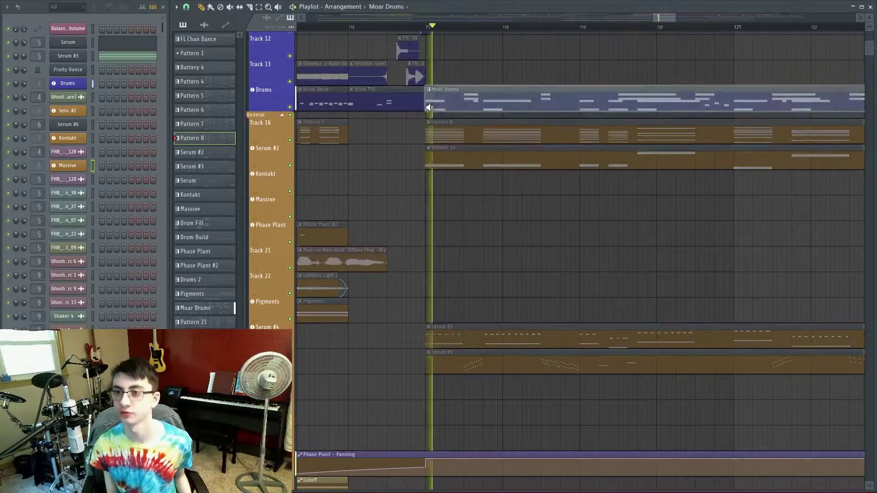
key(space)
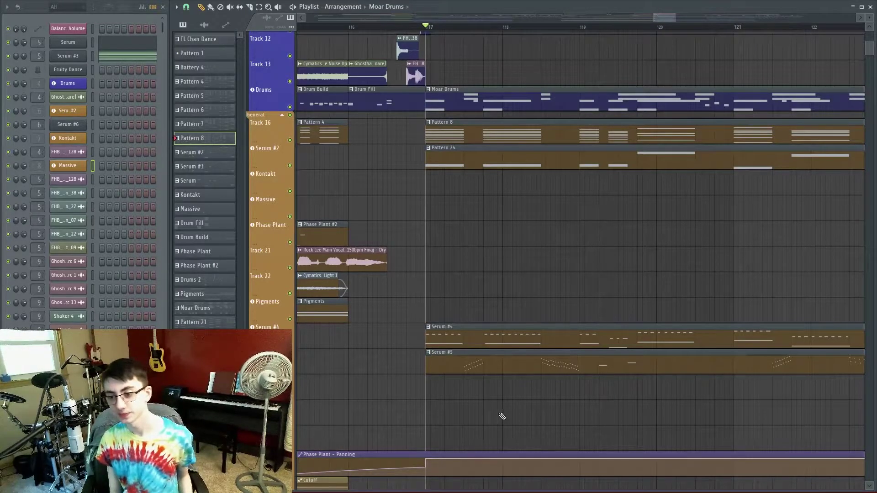
Step: Solo the Serum #5 clip and play its fast note runs from bar 117
click(449, 360)
key(space)
key(space)
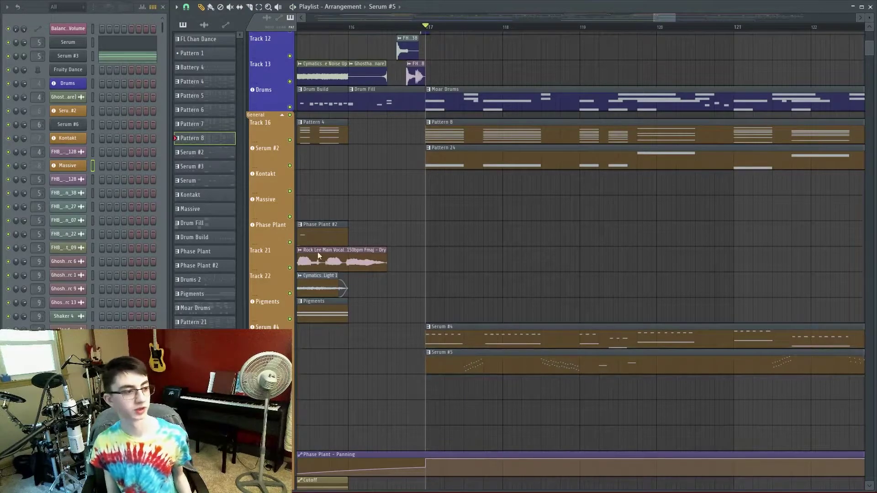
Step: Inspect the Serum #5 synth's oscillator and envelope settings, close it, and replay the part from bar 117
drag(0, 106, 346, 84)
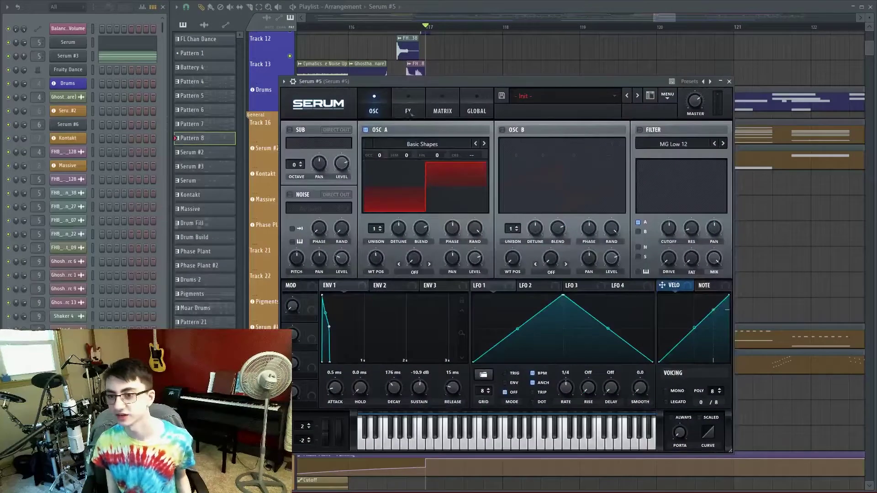
click(729, 81)
key(space)
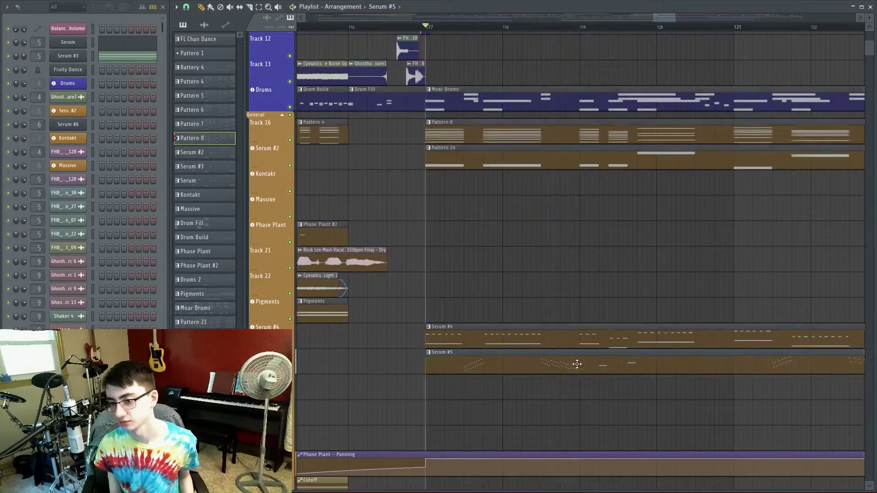
key(space)
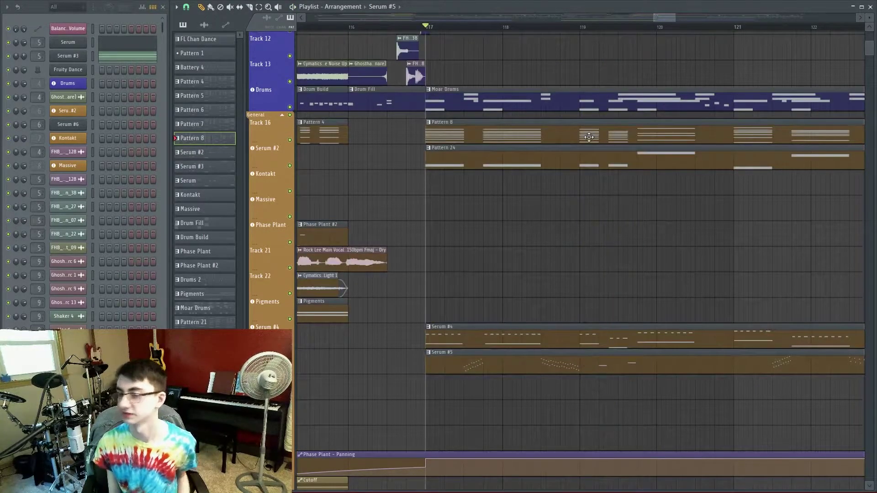
Step: Play the full drop from bar 119, following the Moar Drums, Pattern 8 and Serum layers
click(583, 28)
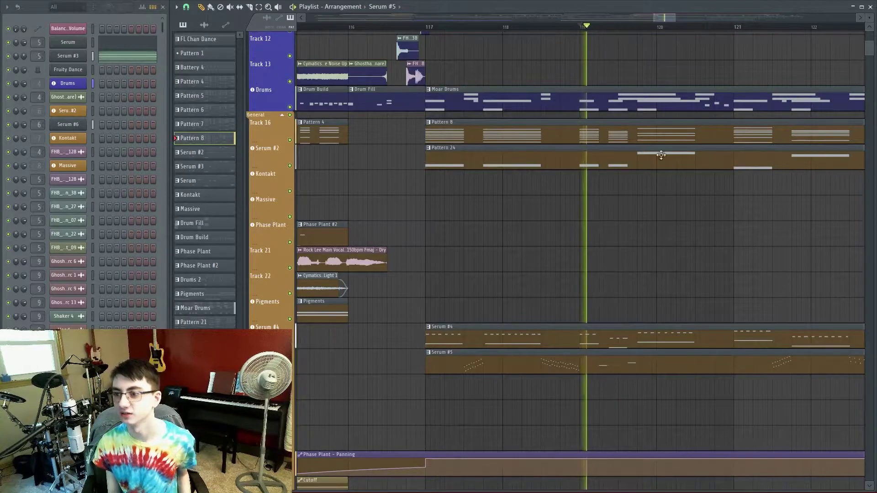
scroll(560, 215, up, 3)
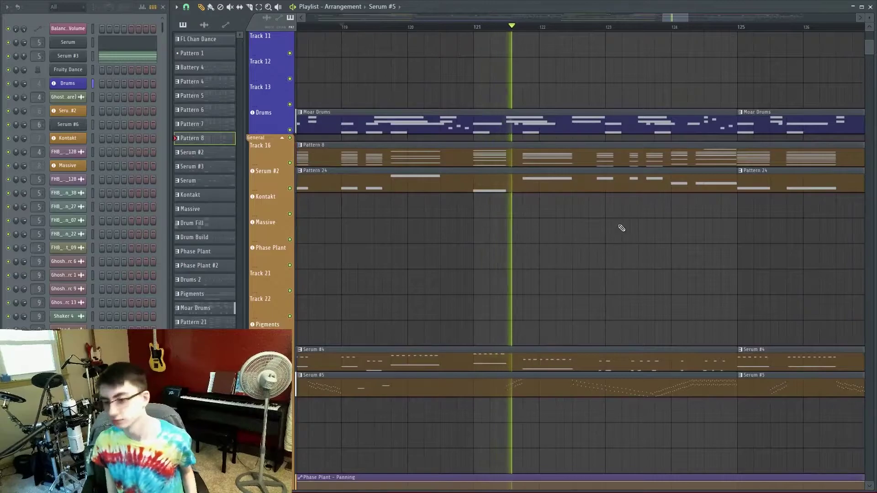
key(space)
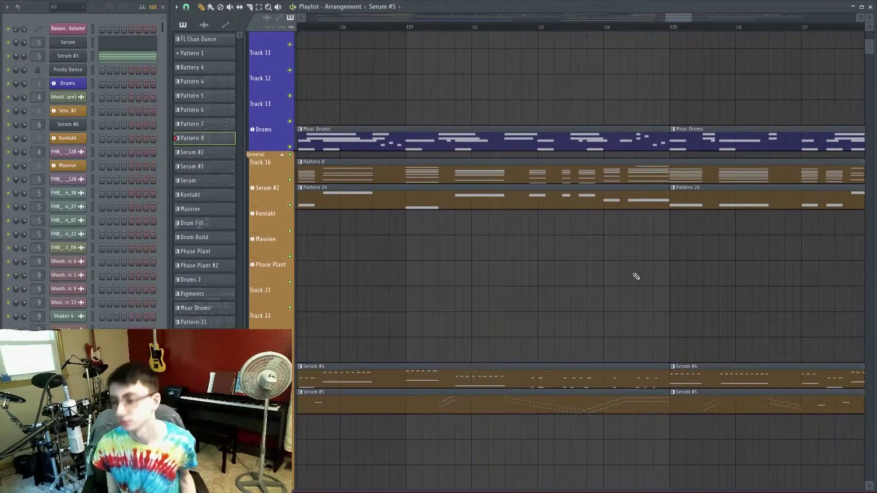
Step: Look over the layers of the second drop and set the playback position to bar 133
scroll(637, 274, down, 5)
scroll(649, 224, down, 2)
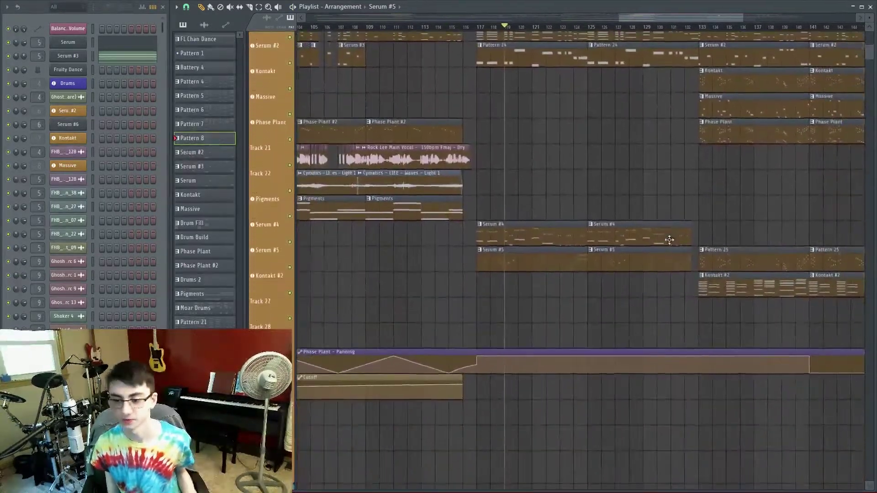
scroll(716, 360, down, 3)
scroll(672, 333, up, 4)
scroll(525, 302, up, 5)
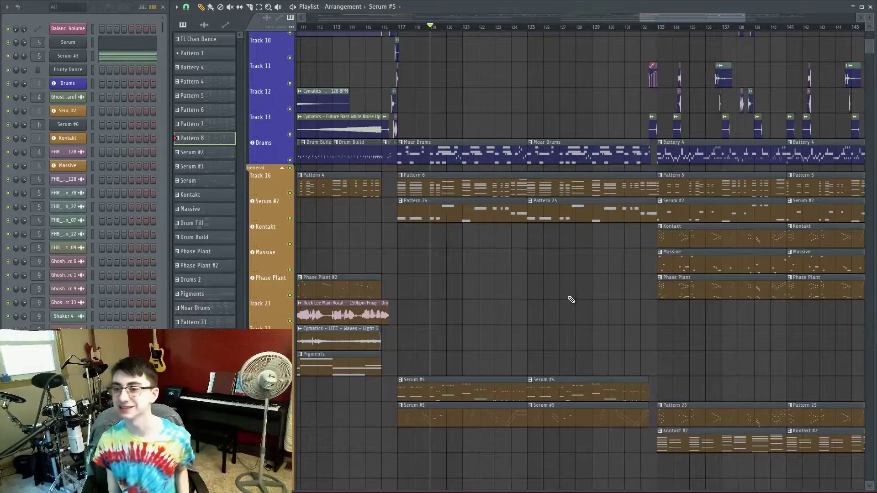
scroll(520, 178, right, 4)
scroll(454, 39, up, 5)
click(452, 27)
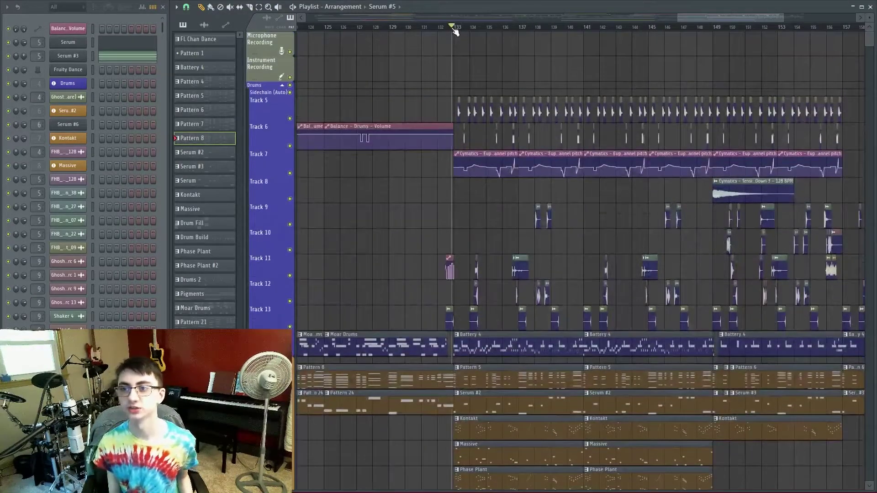
Step: Solo the Kontakt #2 chord clip and play it from bar 133
scroll(552, 221, down, 5)
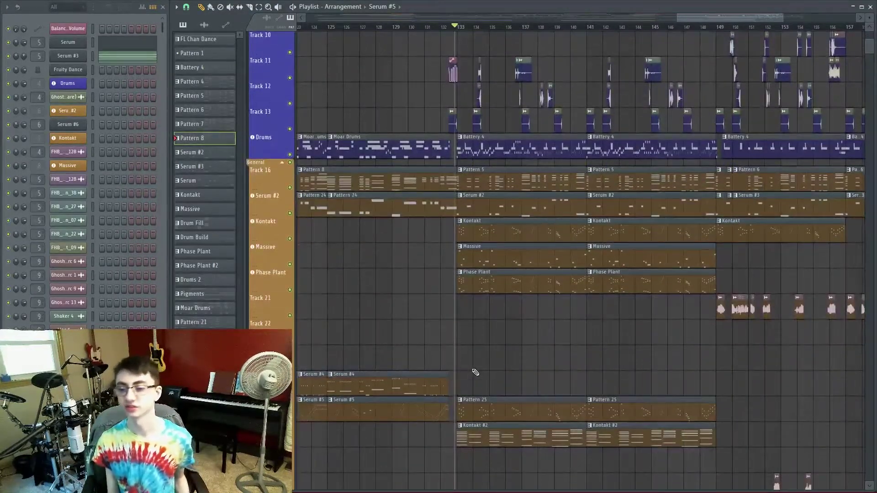
scroll(475, 373, up, 2)
click(467, 431)
key(space)
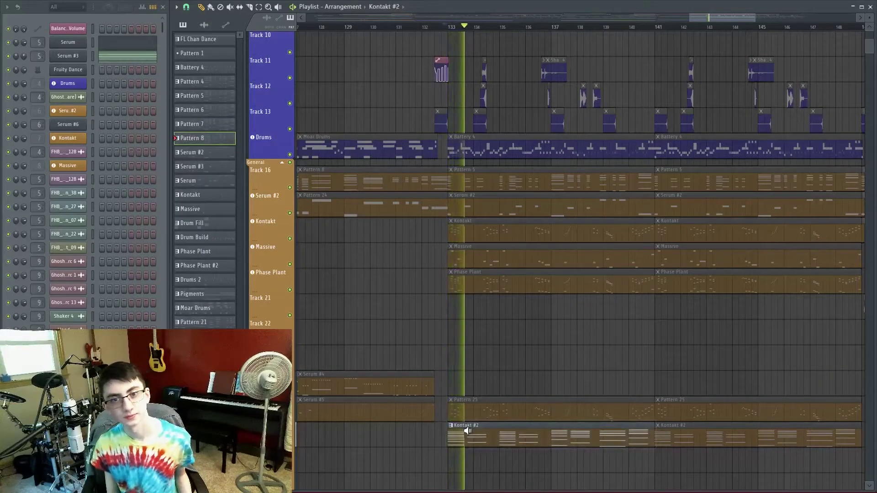
key(space)
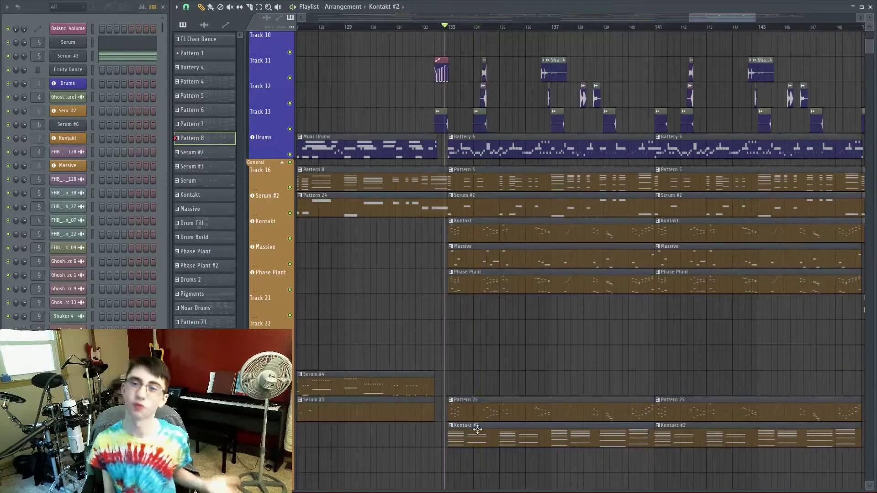
Step: Play all layers together from bar 133 and audition the Phase Plant clip on its own
key(space)
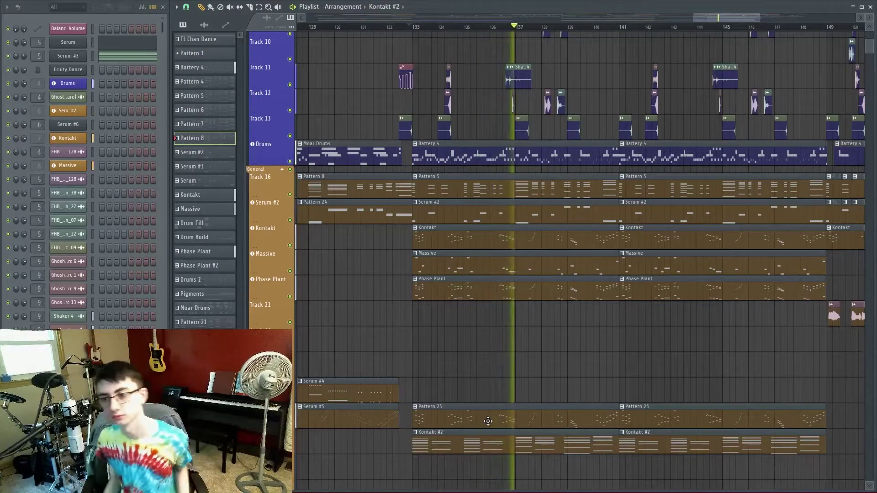
key(space)
scroll(411, 329, up, 4)
alt+right_click(407, 287)
alt+right_click(474, 295)
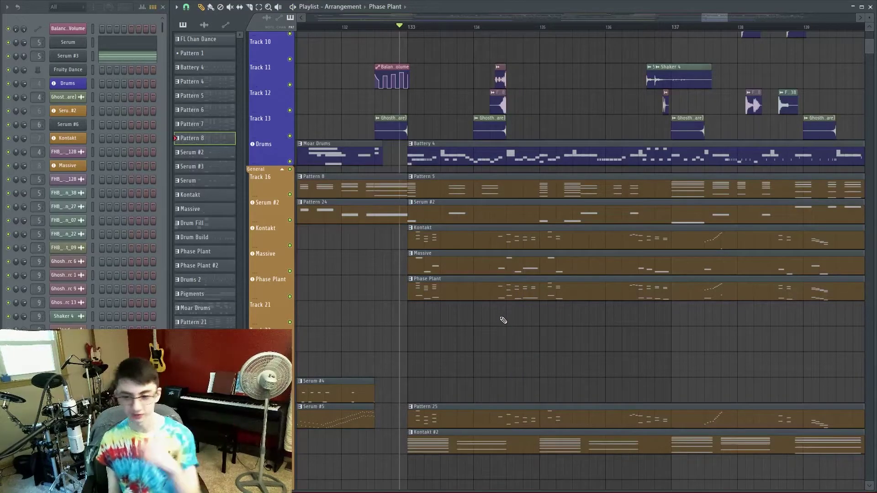
Step: Examine the drum, pitch automation and melody tracks from bar 133 and set the playback position to bar 149
scroll(402, 260, down, 5)
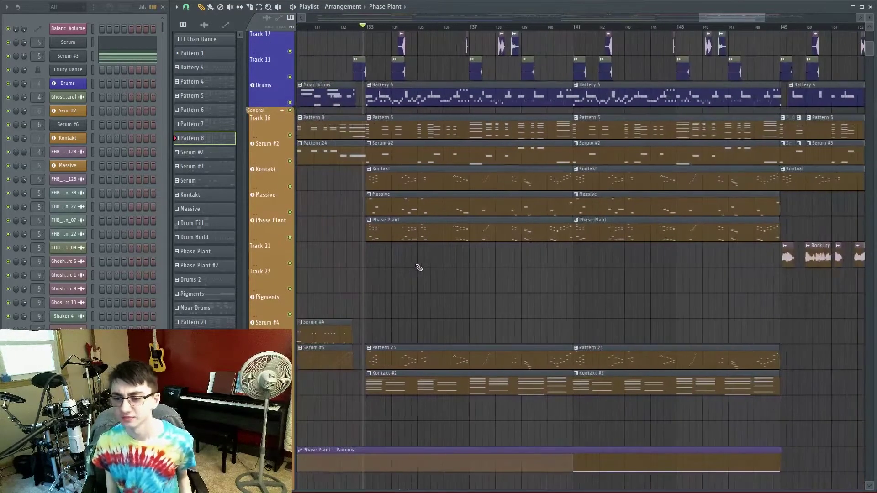
scroll(415, 266, up, 5)
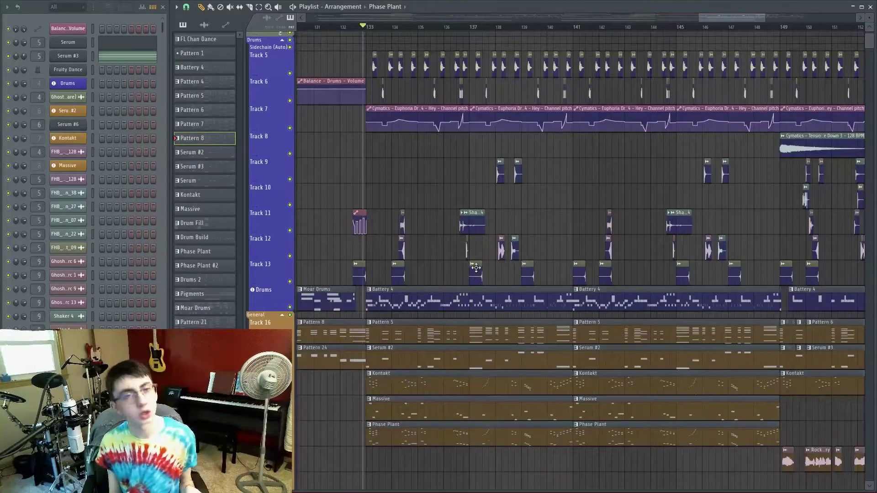
scroll(489, 274, down, 1)
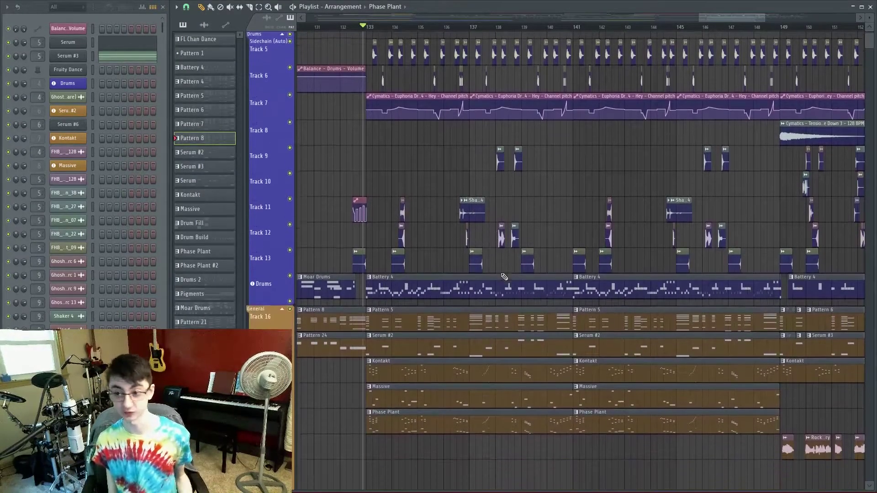
scroll(504, 276, down, 3)
scroll(503, 277, right, 3)
scroll(552, 355, up, 3)
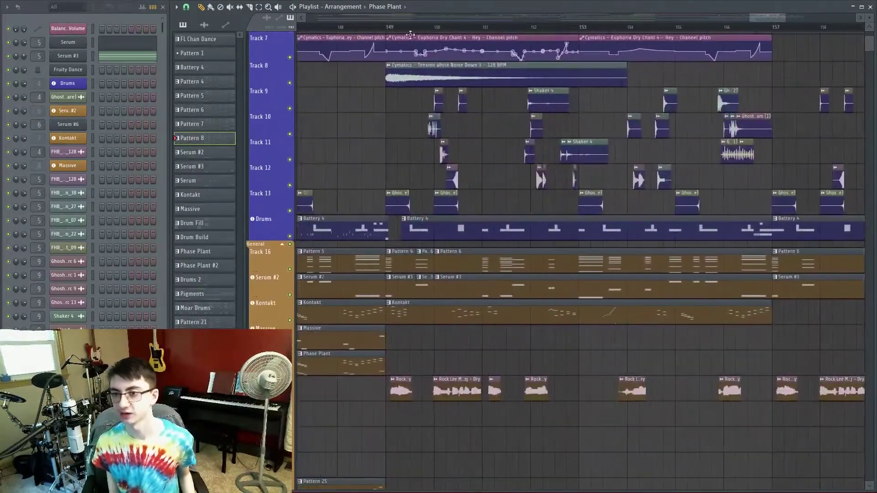
click(383, 28)
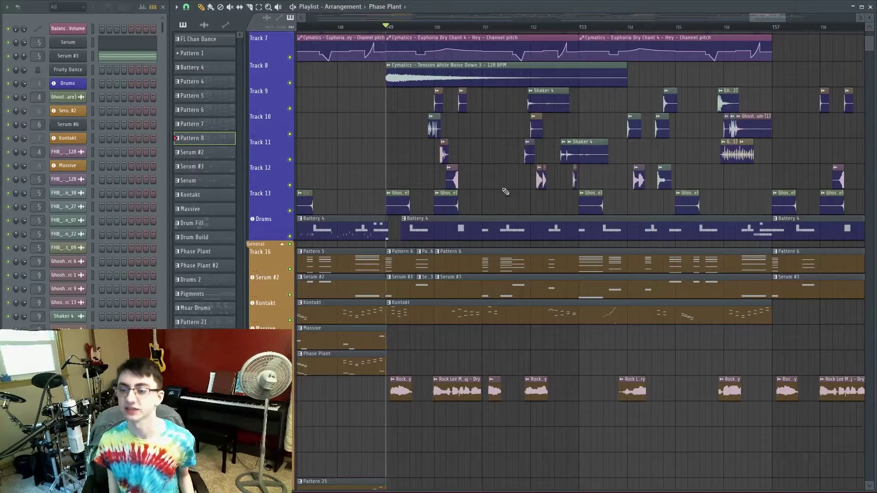
Step: Play the section from bar 149, following the drums, Pattern 6, Serum #3, Kontakt and vocal chop layers
scroll(585, 347, down, 3)
scroll(580, 329, down, 2)
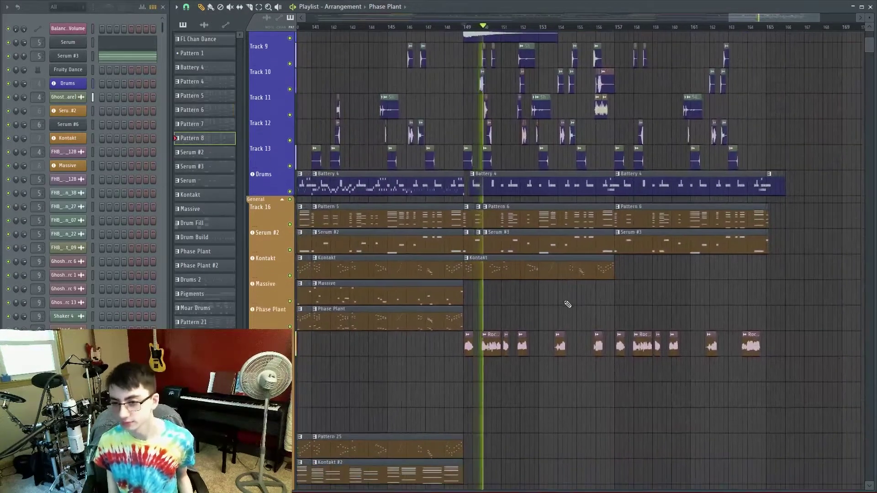
scroll(564, 301, up, 2)
scroll(585, 283, down, 1)
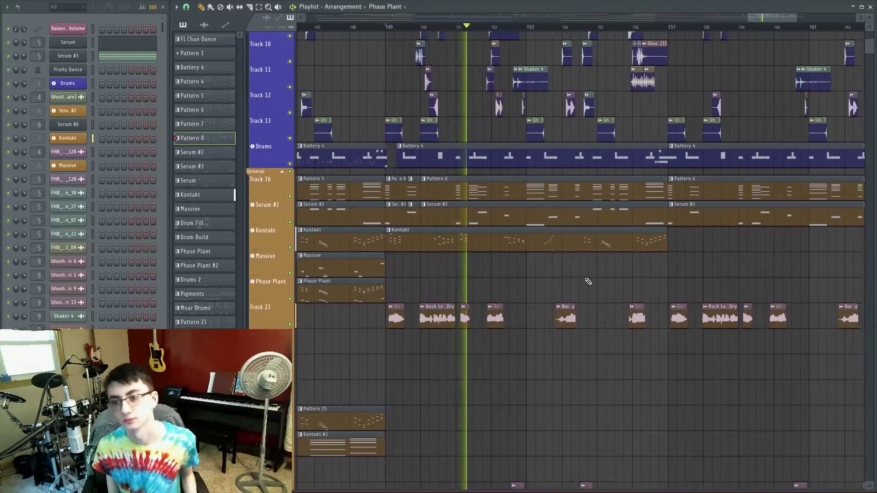
scroll(522, 245, down, 1)
Step: Solo the Kontakt clip at bar 149, play it, and restore playback of the other clips
key(space)
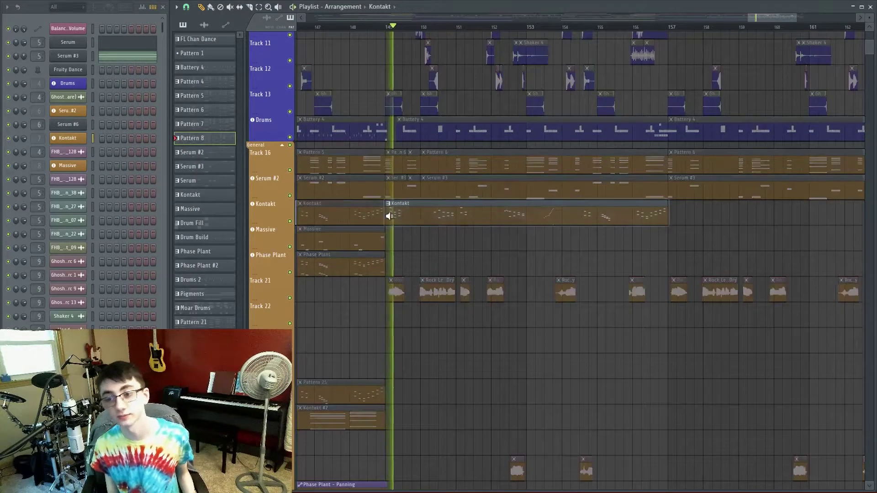
scroll(544, 198, up, 2)
click(545, 198)
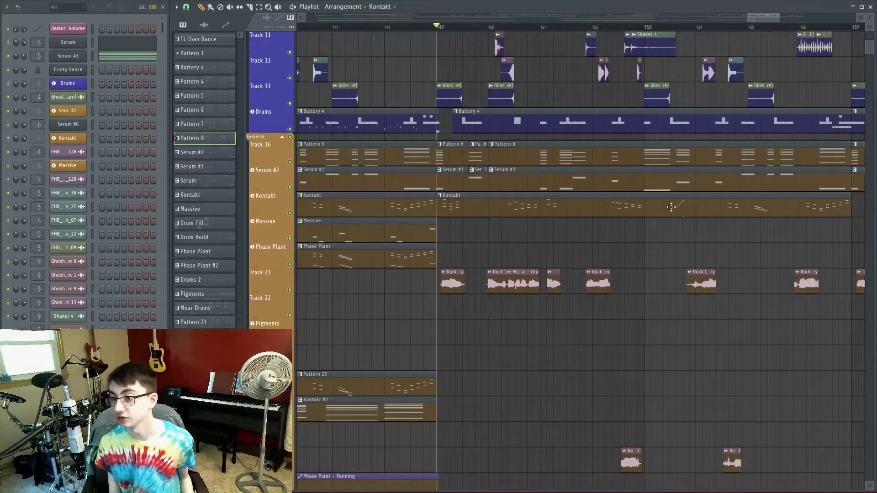
Step: Play the final section from bar 157 with its drums, chords, bass and vocal chops
scroll(713, 201, down, 2)
drag(821, 218, 447, 175)
click(444, 29)
key(space)
scroll(540, 175, up, 1)
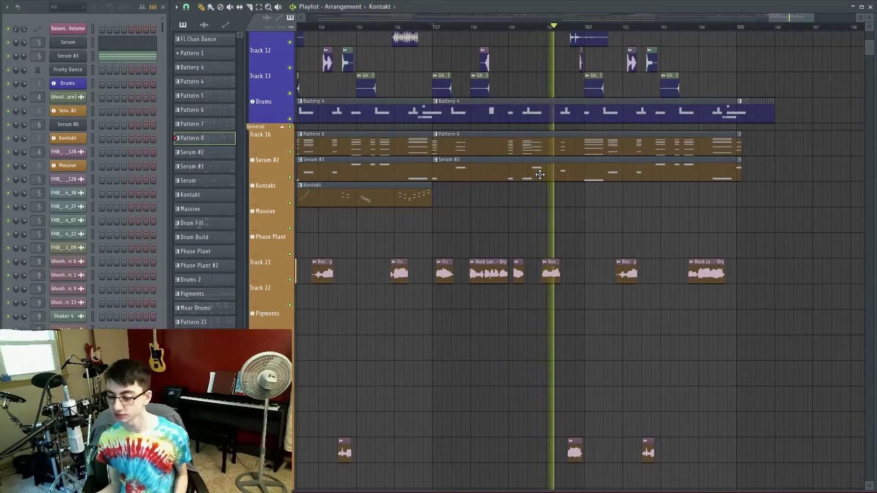
key(space)
Step: Set the playback position to bar 165 and play the closing hit
scroll(820, 283, up, 3)
scroll(820, 282, up, 3)
scroll(424, 128, up, 3)
click(565, 33)
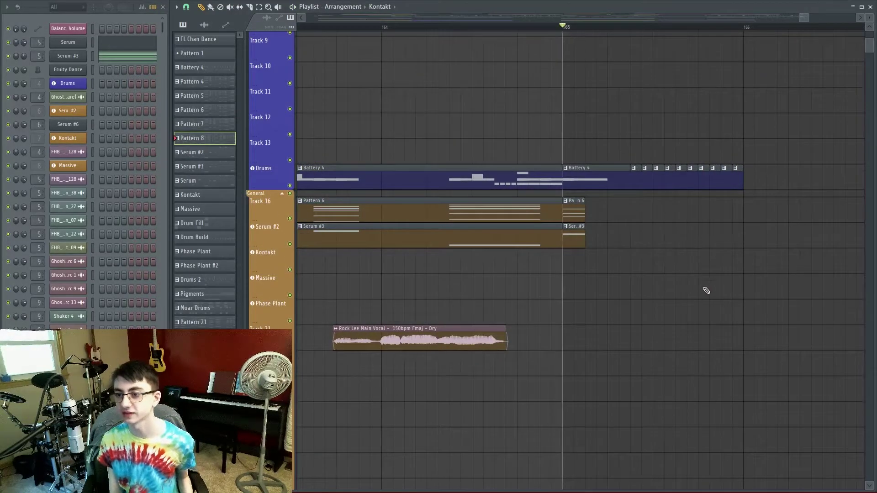
key(space)
key(space)
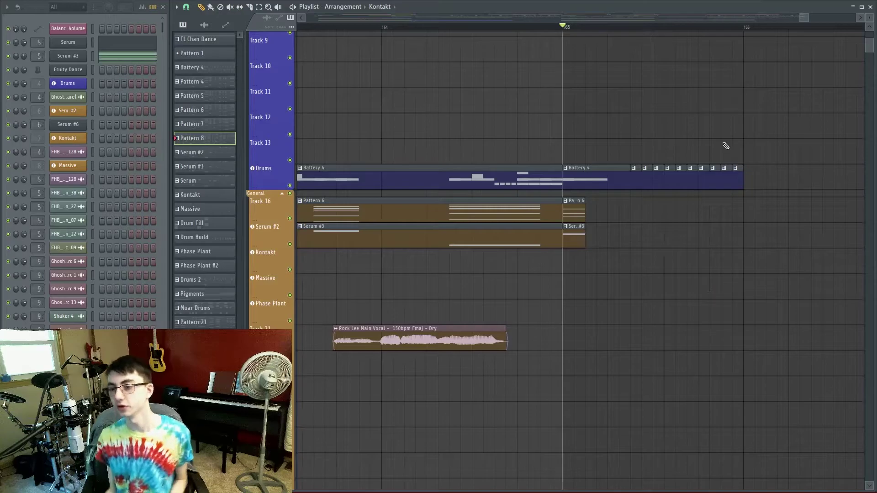
Step: Open the short Pattern 6 and Serum #3 clips at bar 165 and replay the ending
click(584, 216)
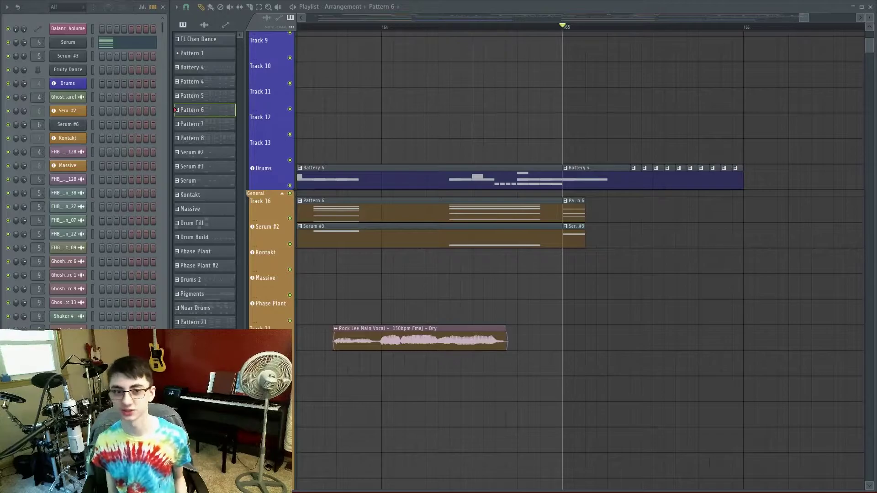
click(579, 234)
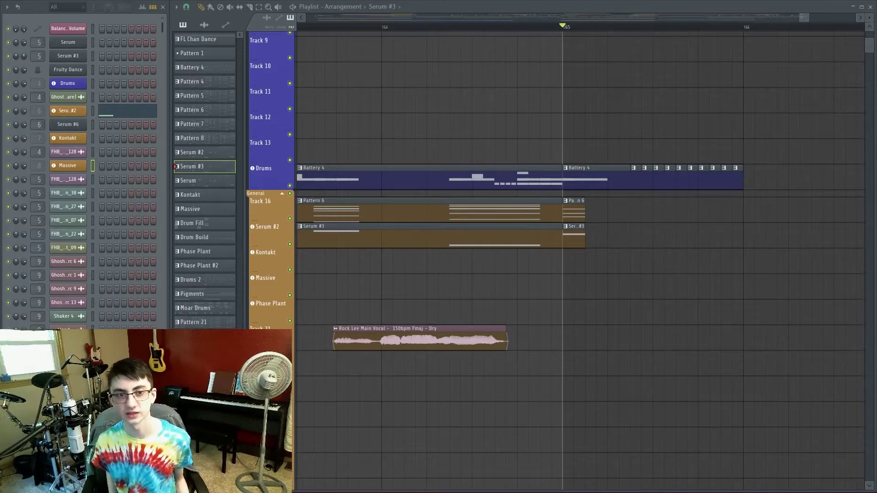
key(space)
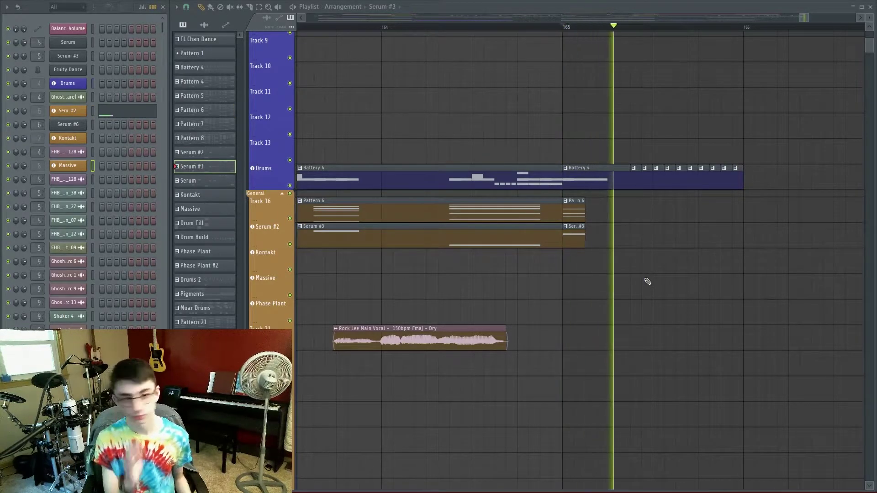
key(space)
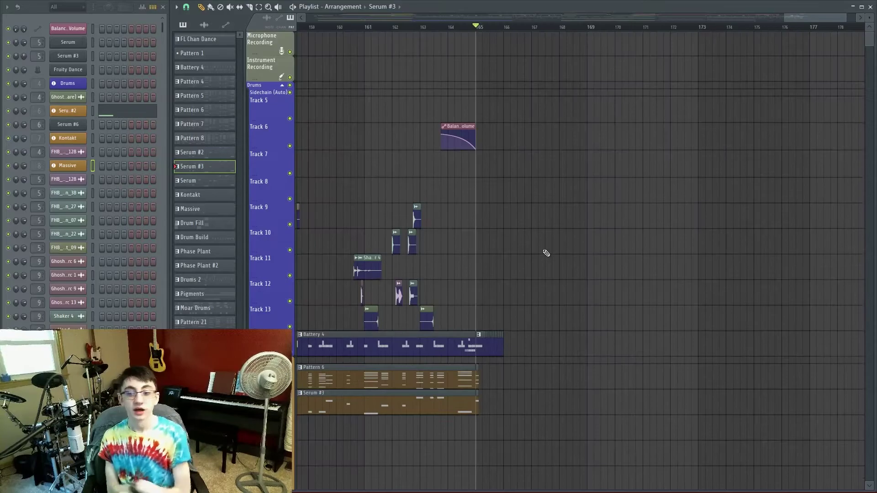